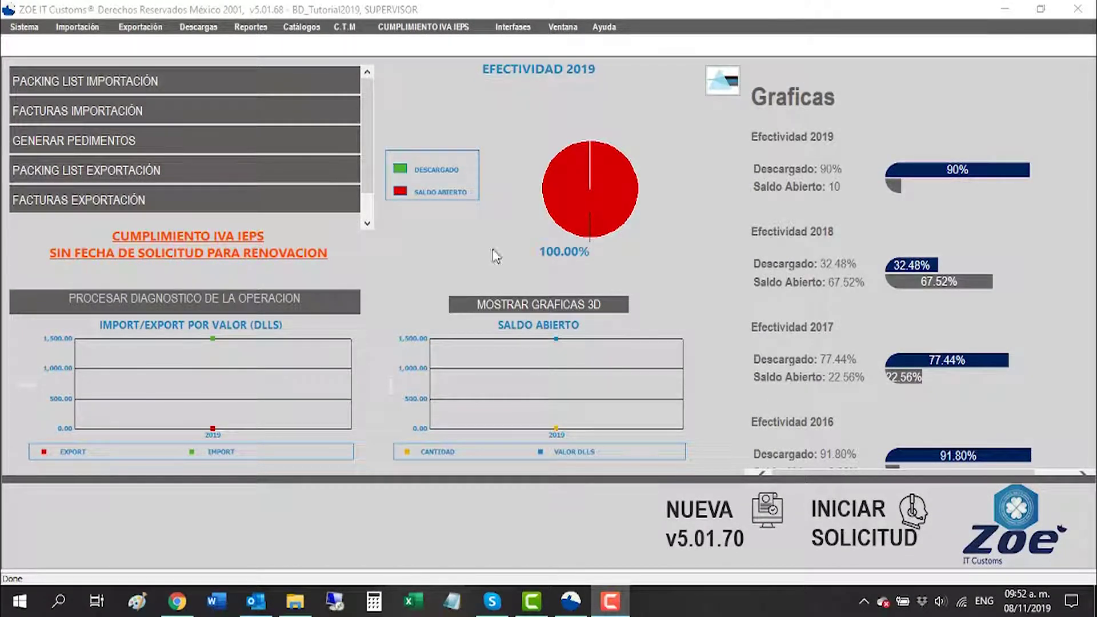
Fill in export packing list CTM-OCT-2019 with export type Indirecta\Constancia, currency USD, agent 0926, Incoterm CFR, and the client's destination code
left_click(160, 30)
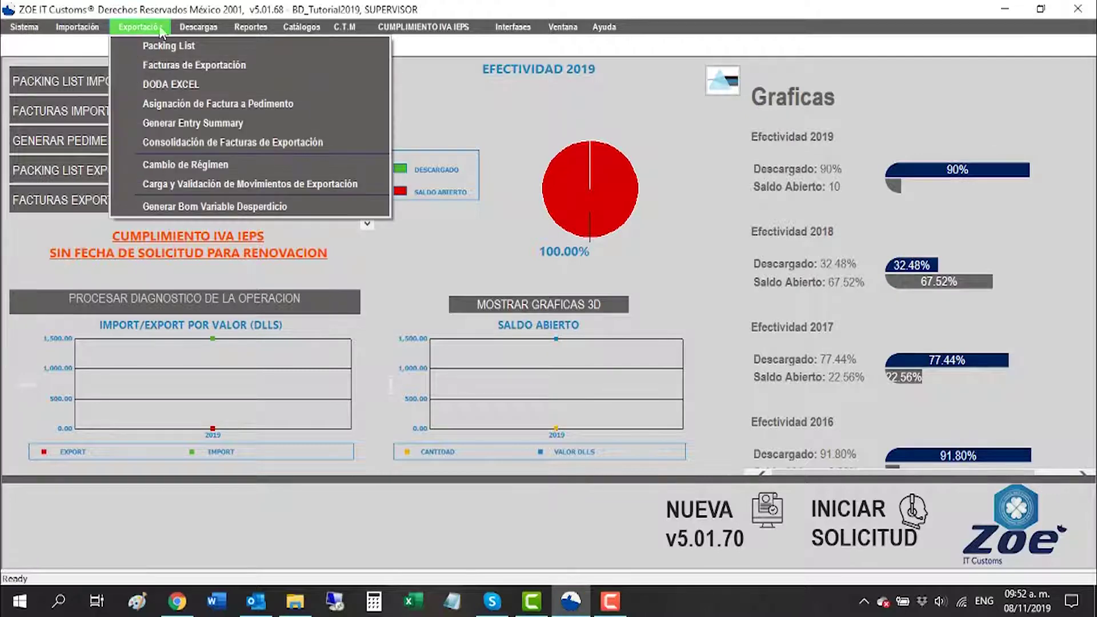
left_click(306, 184)
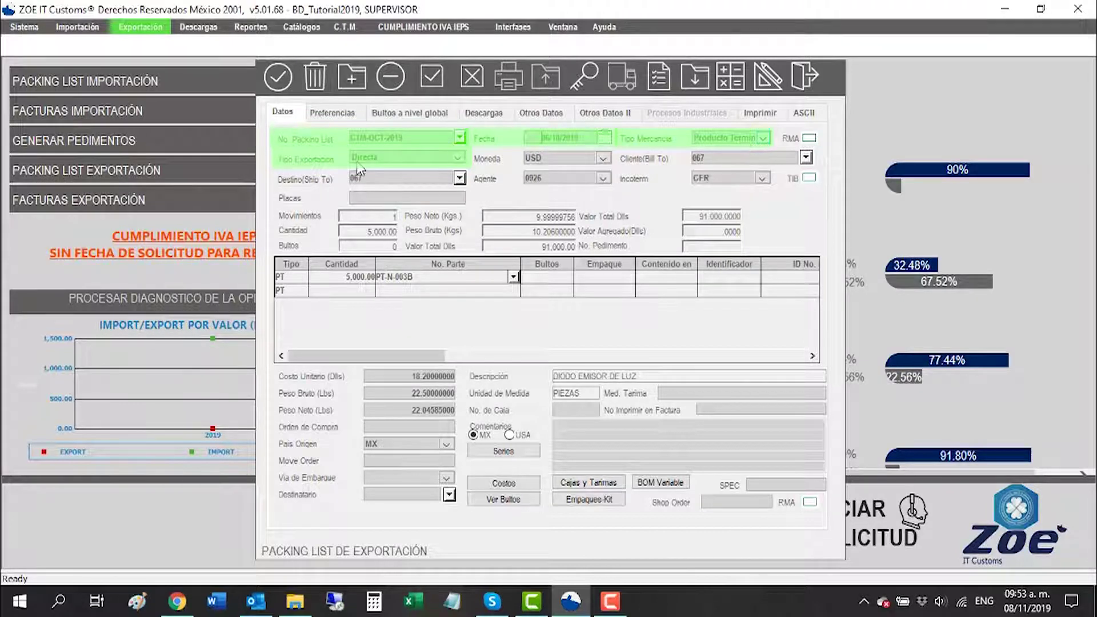
scroll(403, 163, "down", 1)
left_click(556, 162)
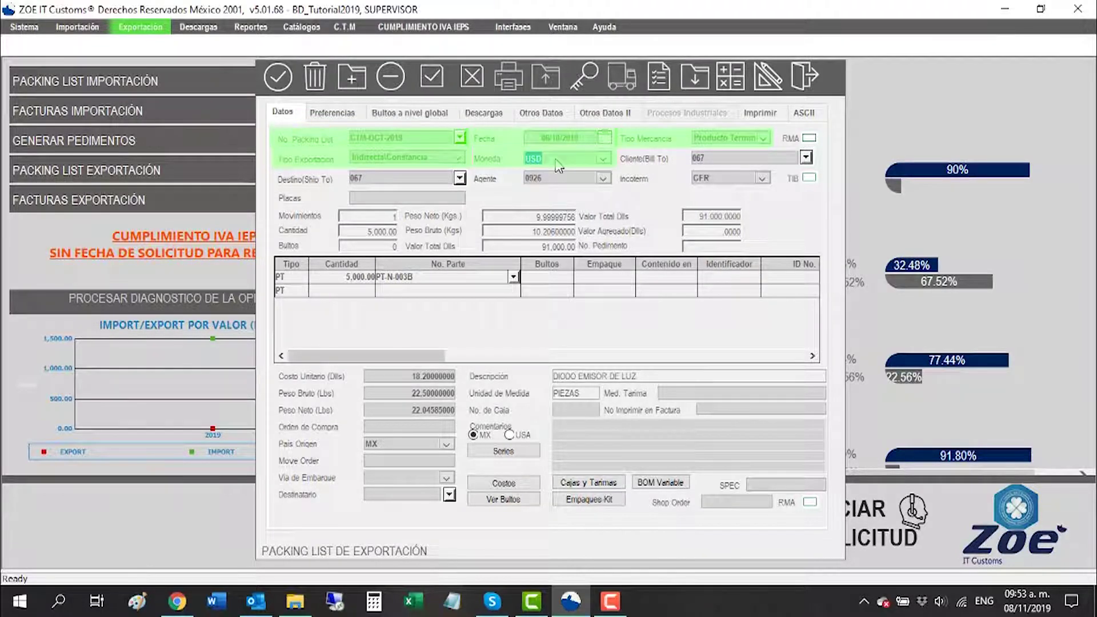
left_click(371, 180)
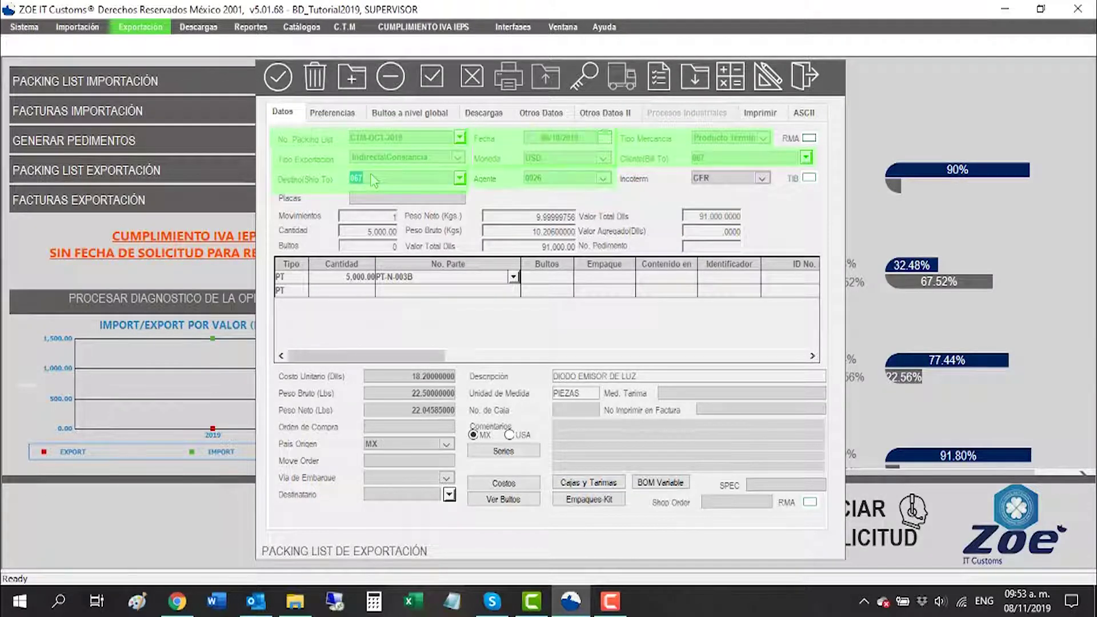
left_click(566, 179)
left_click(723, 182)
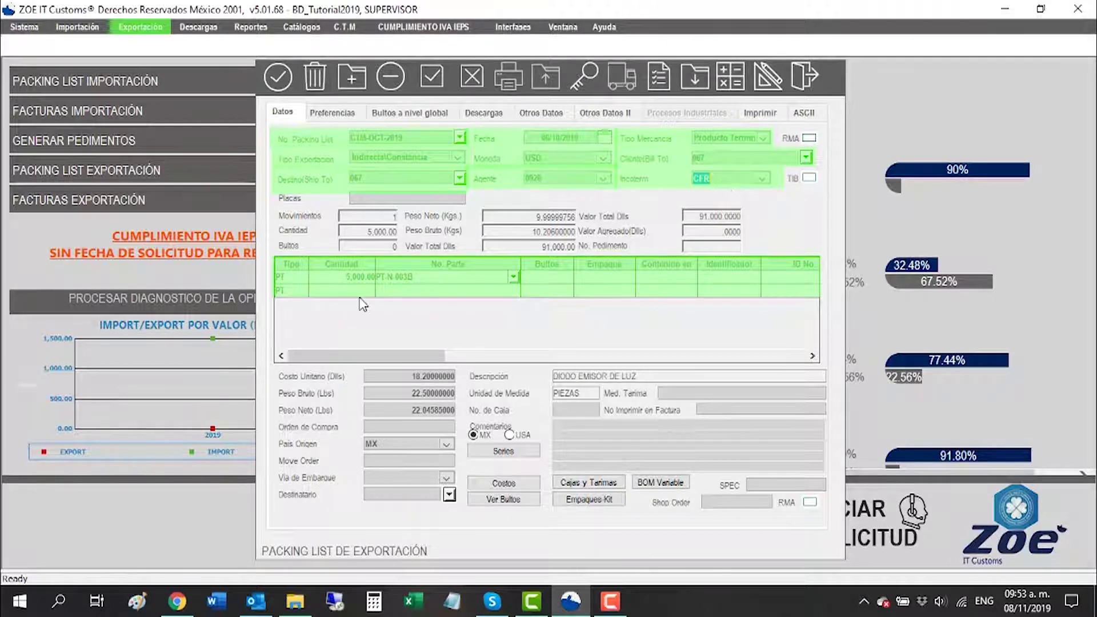
Enter 5,000 units of part PT-N-003B in the packing list line, accept the packing list and close it
left_click(362, 279)
left_click(404, 279)
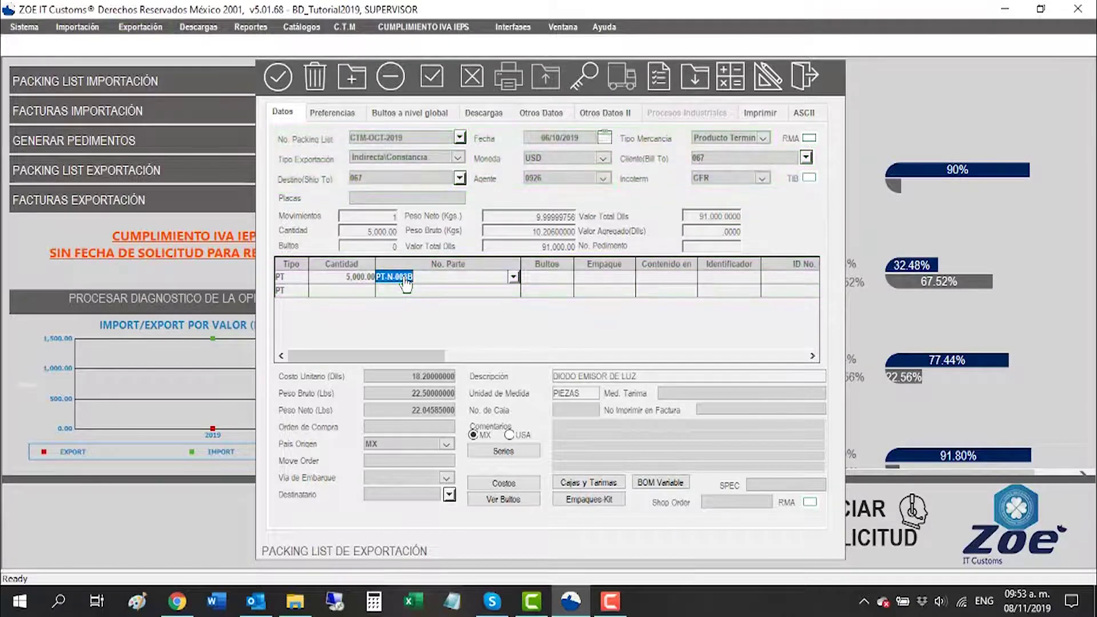
left_click(372, 281)
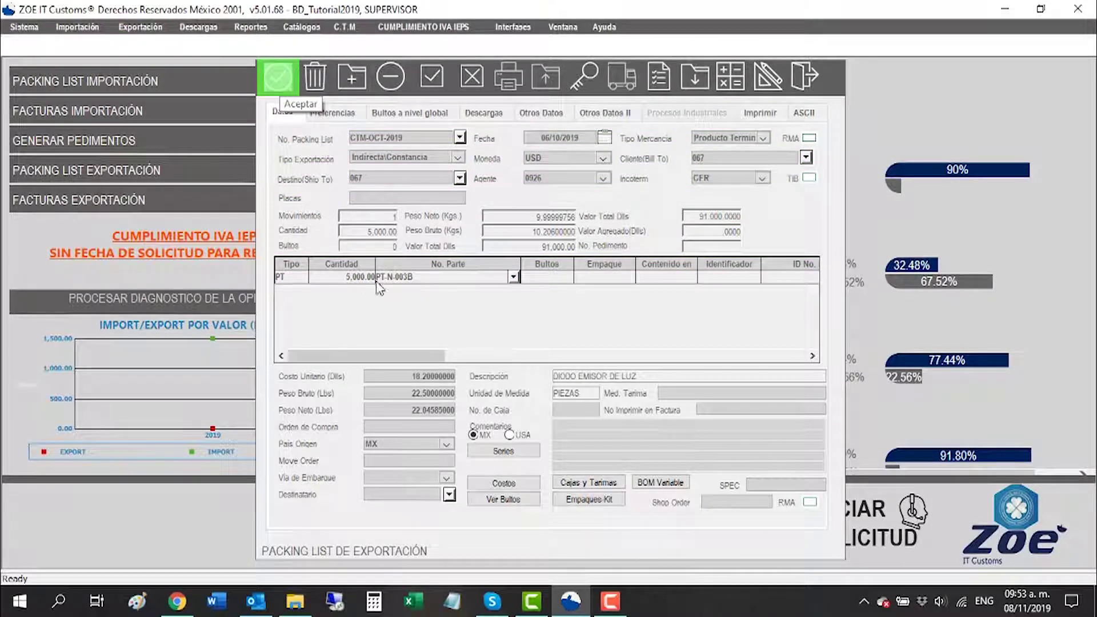
left_click(804, 76)
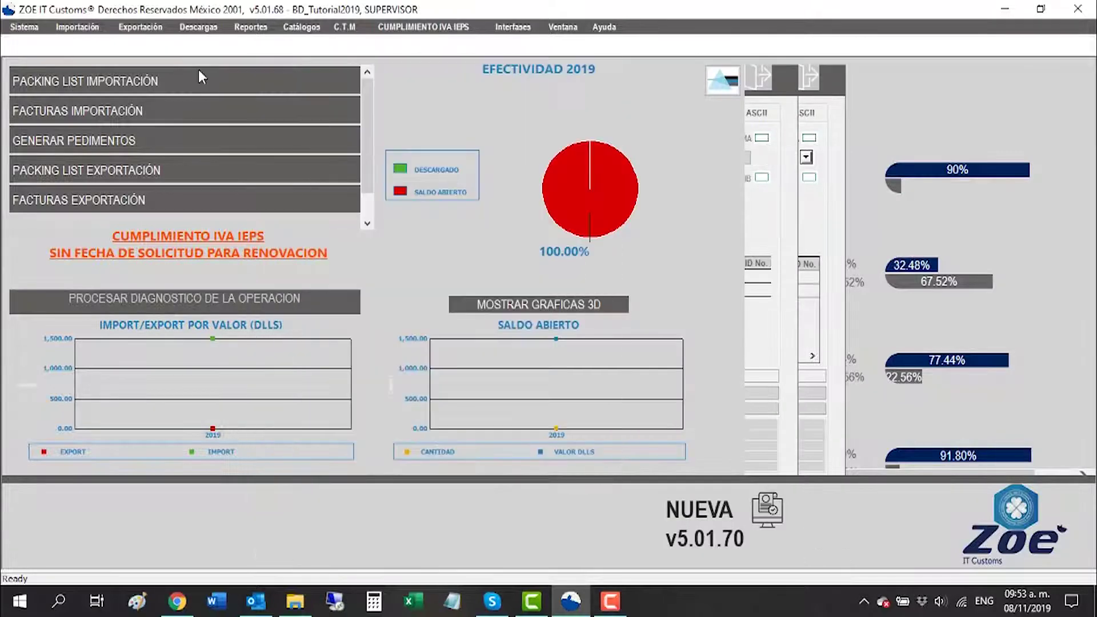
Start export invoice CTM-OCT-2019 dated 06/10/2019 with merchandise type Producto Terminado and export type Indirecta\Constancia
left_click(159, 32)
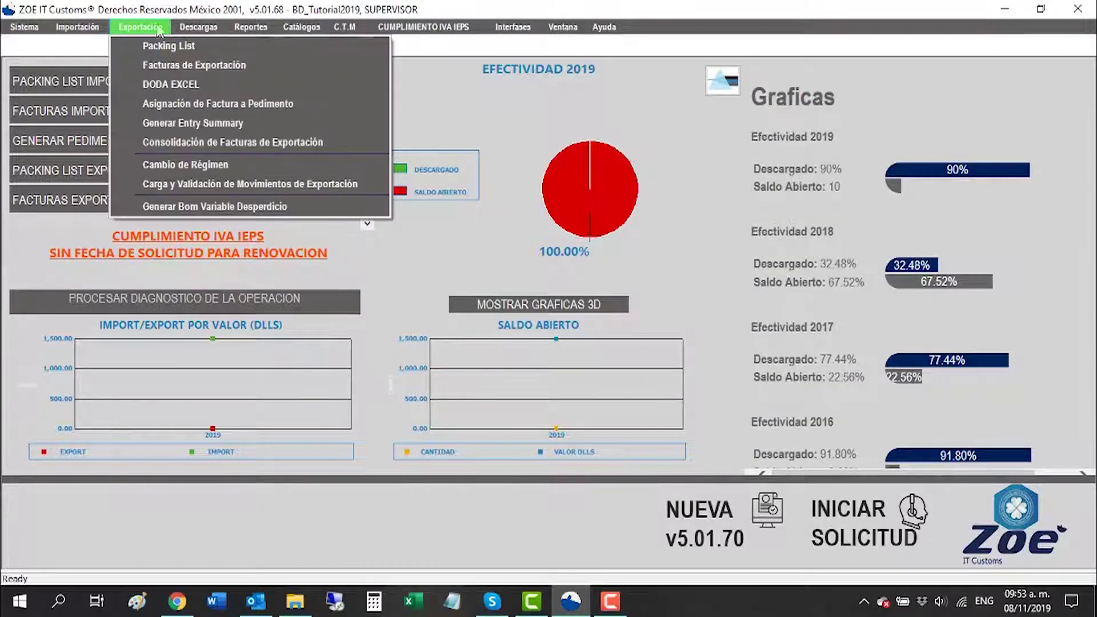
left_click(168, 65)
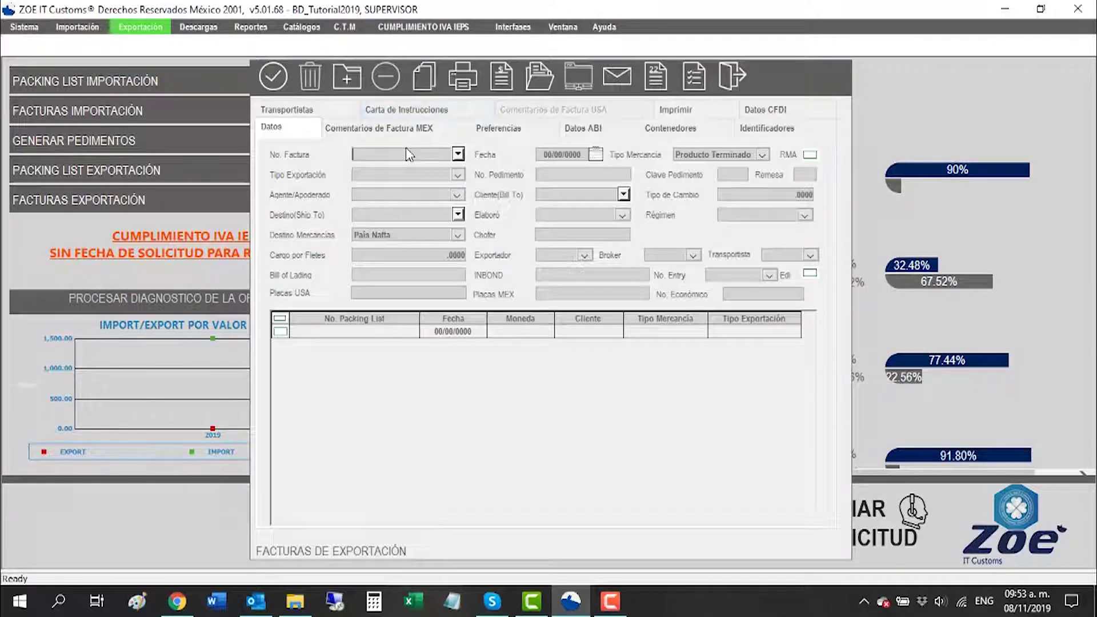
left_click(405, 154)
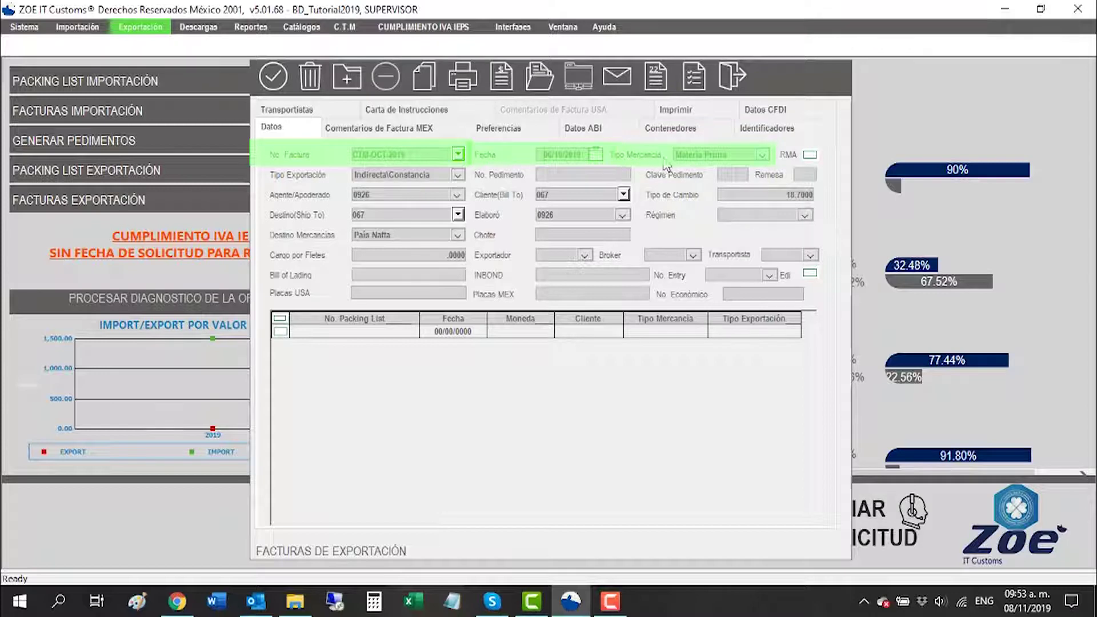
left_click(763, 155)
left_click(707, 192)
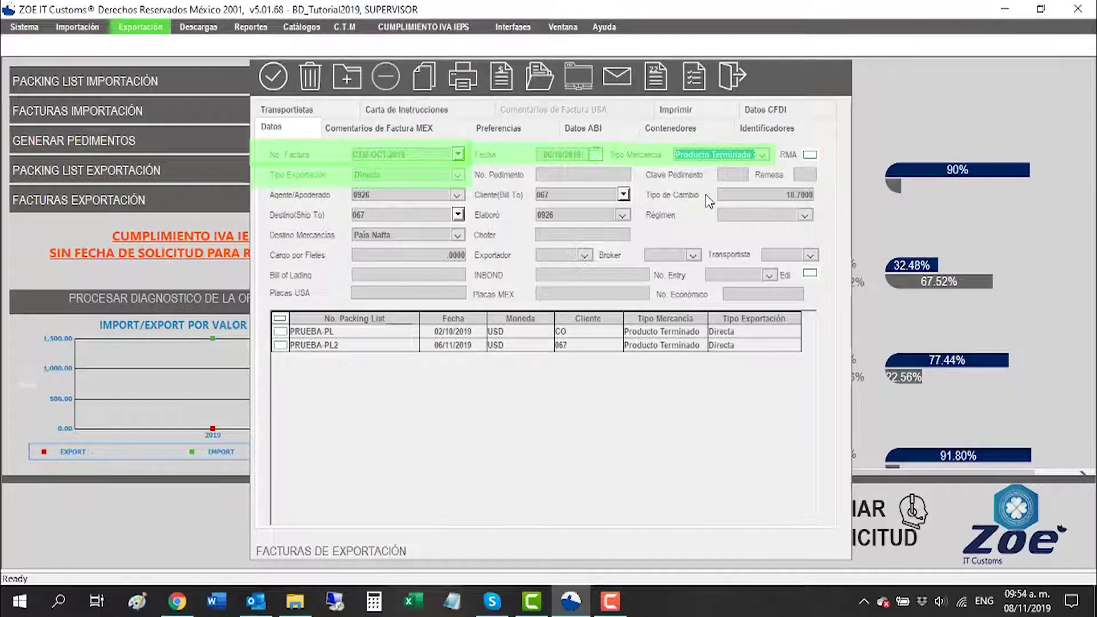
left_click(458, 174)
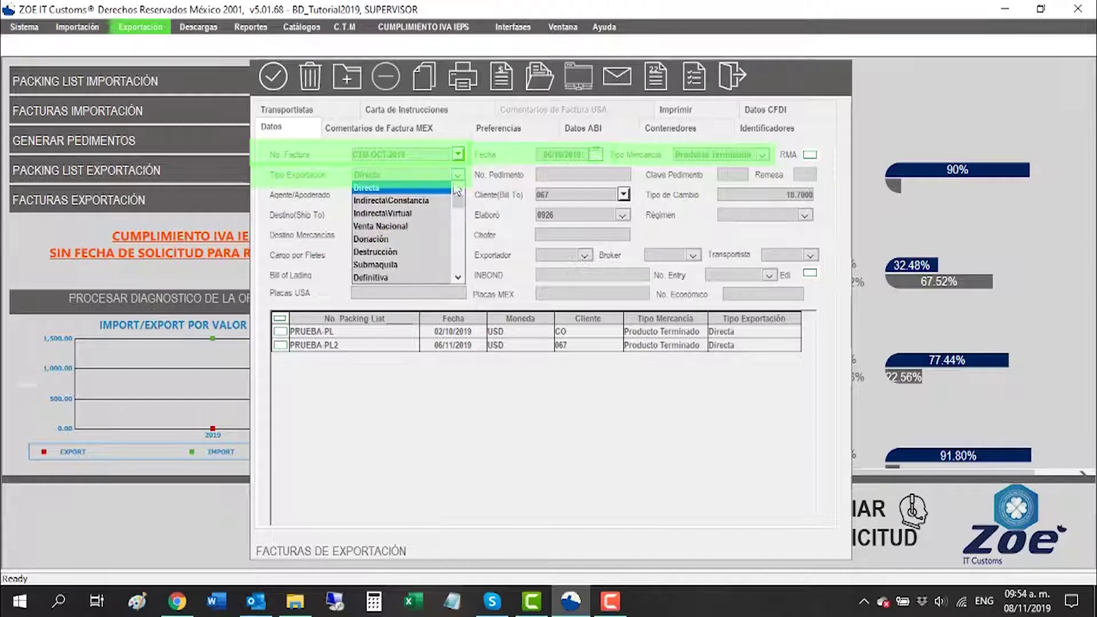
left_click(400, 201)
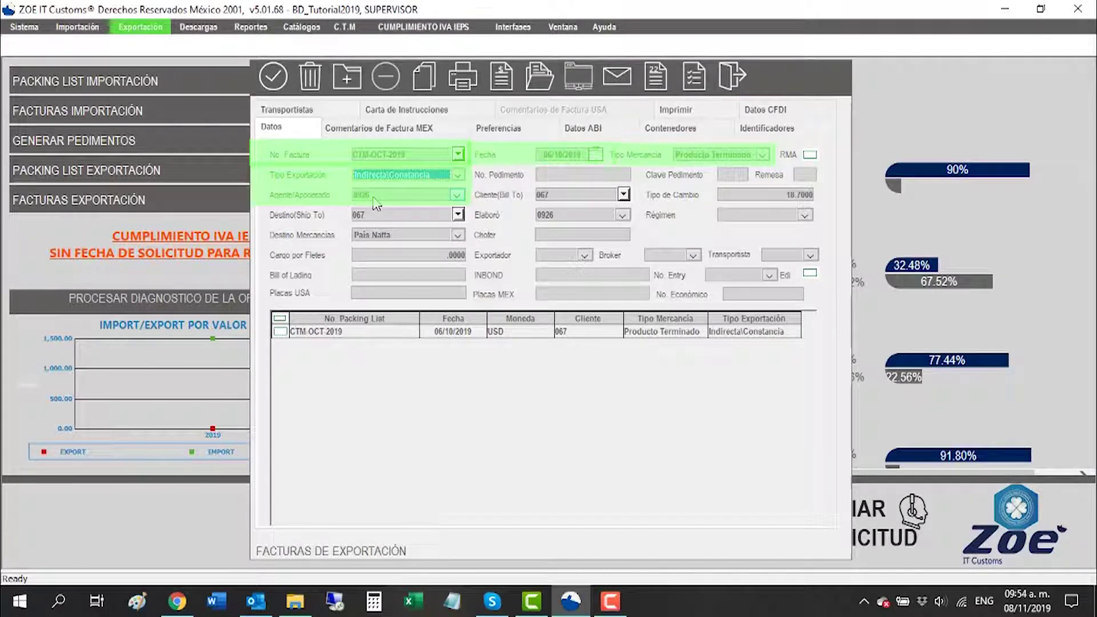
Set the invoice preparer to 0926, include packing list CTM-OCT-2019, and save the export invoice
left_click(758, 199)
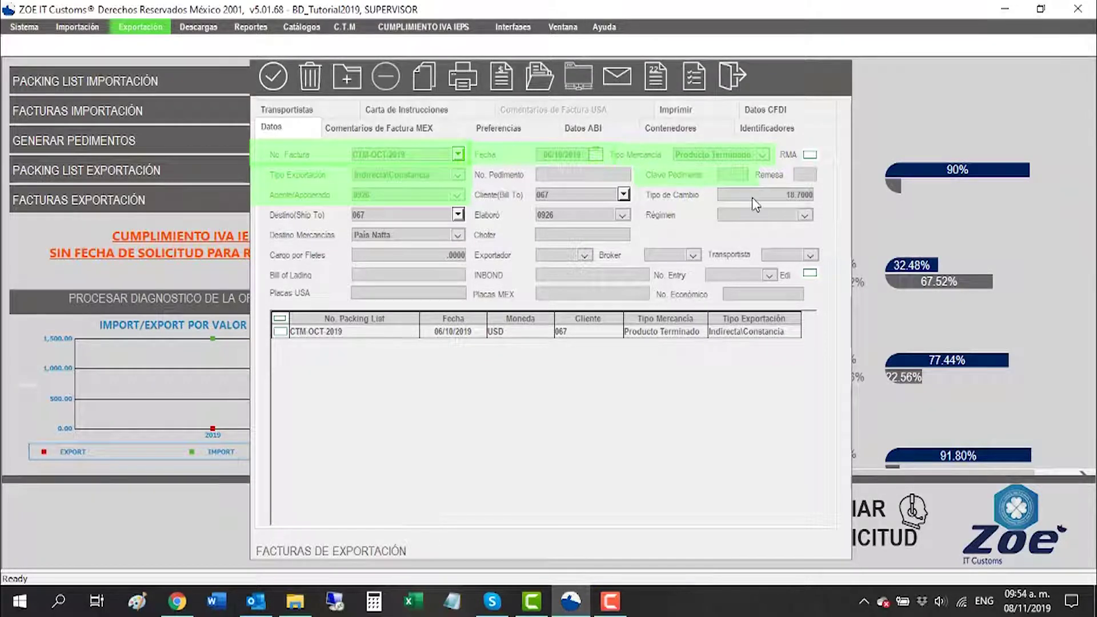
left_click(627, 222)
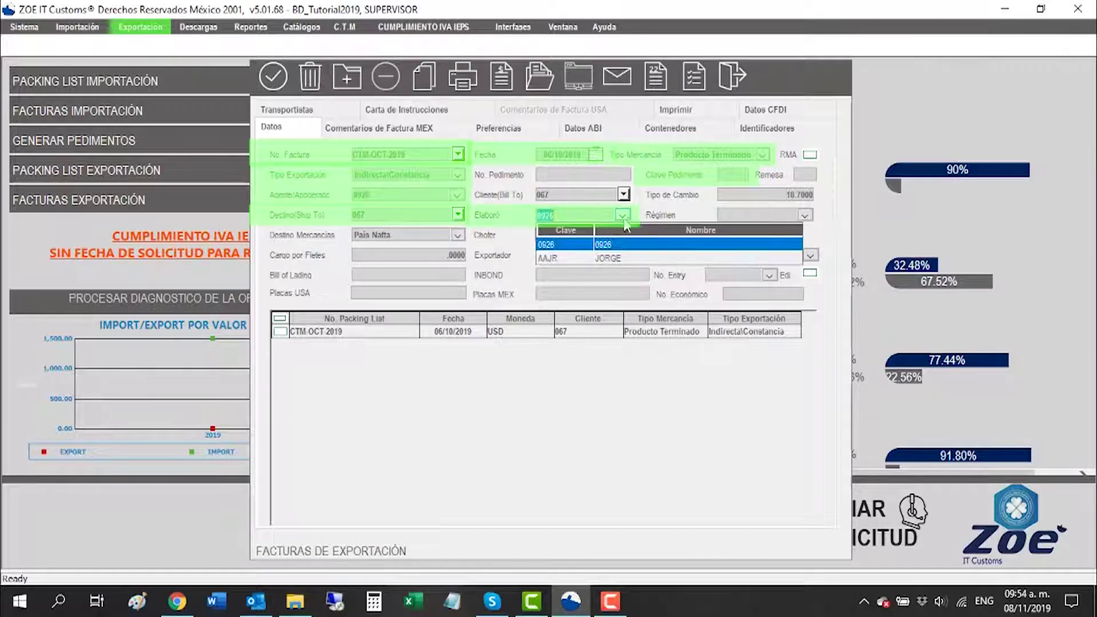
left_click(570, 231)
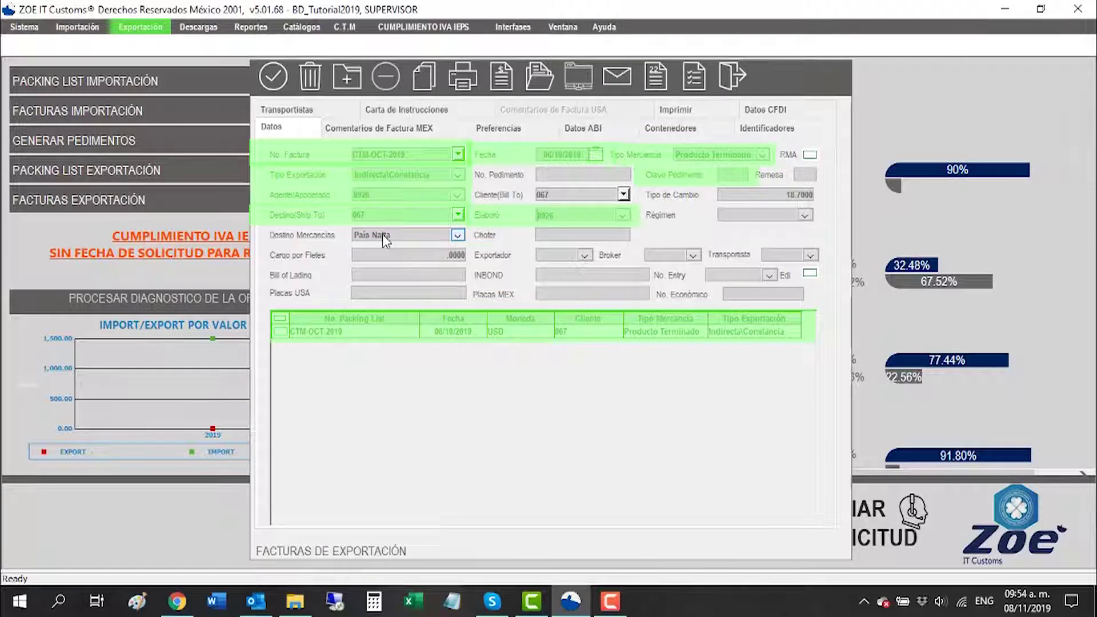
left_click(280, 332)
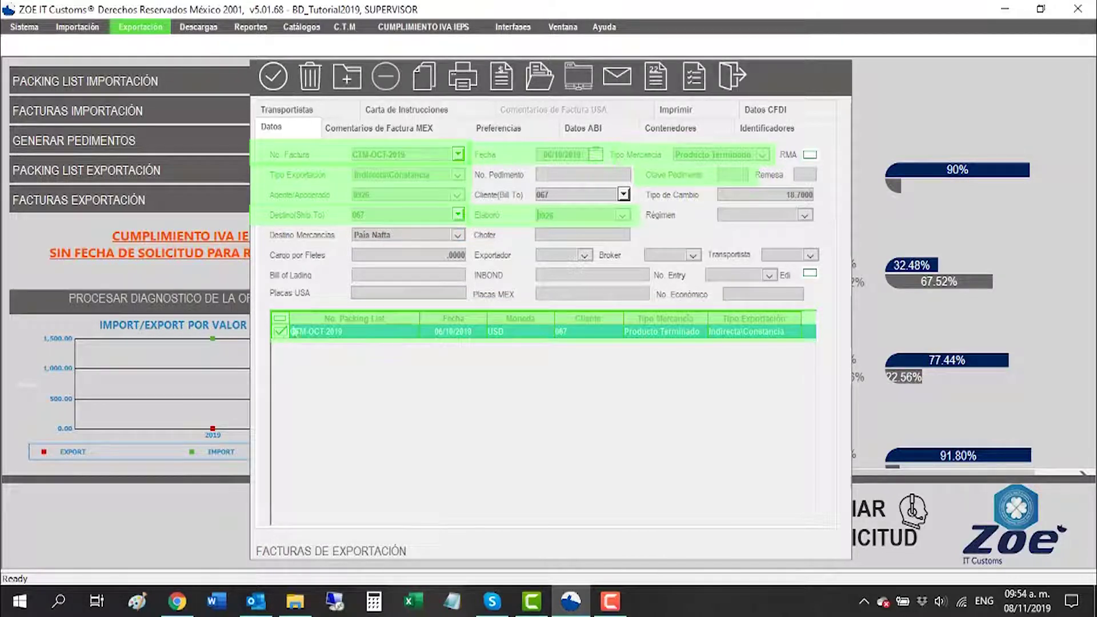
left_click(271, 77)
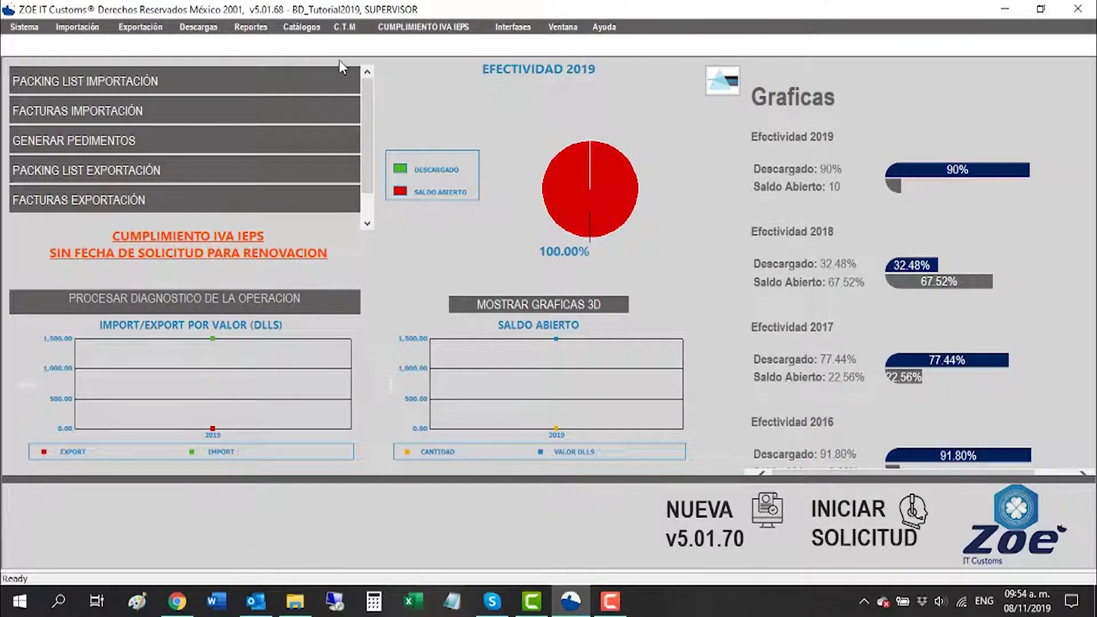
Generate and save the monthly C.T.M. periods for the year 2019
left_click(347, 30)
left_click(359, 46)
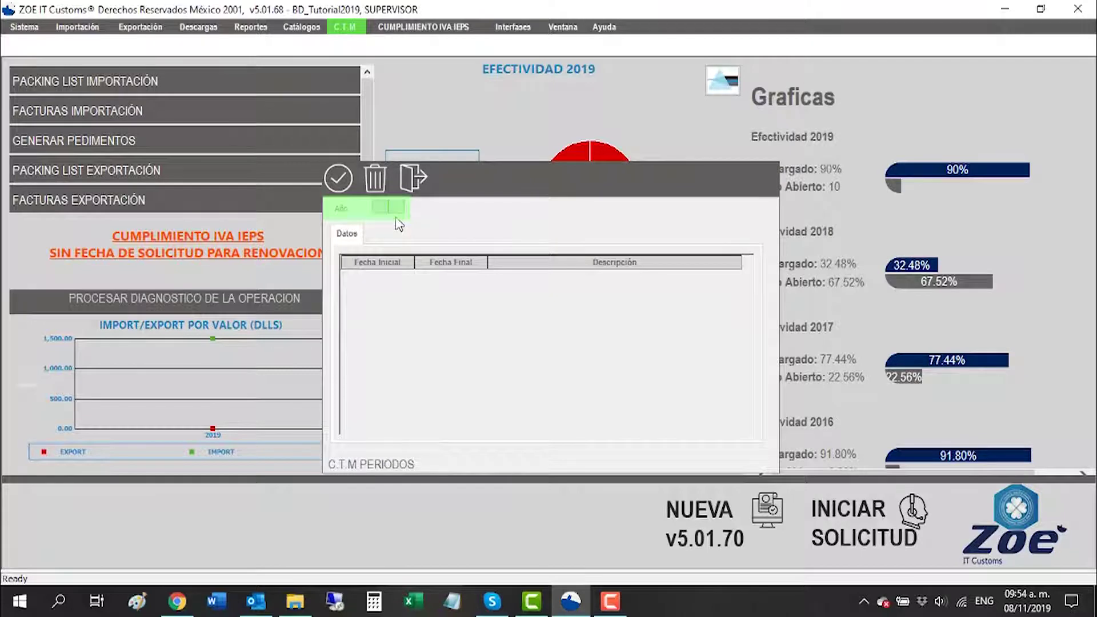
type("2019")
key("Return")
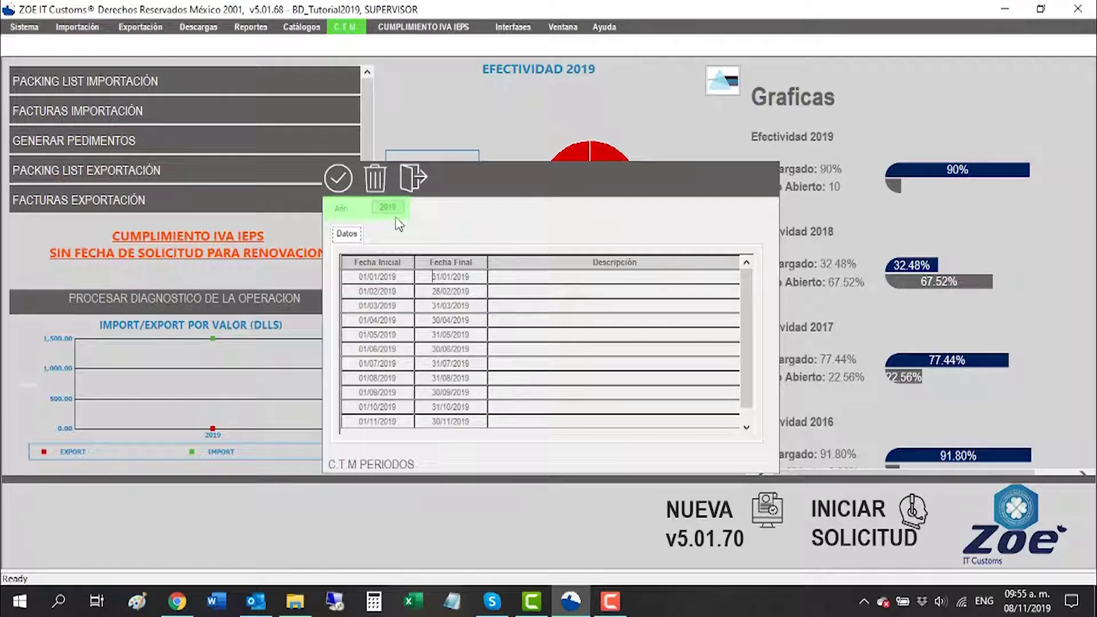
left_click(338, 179)
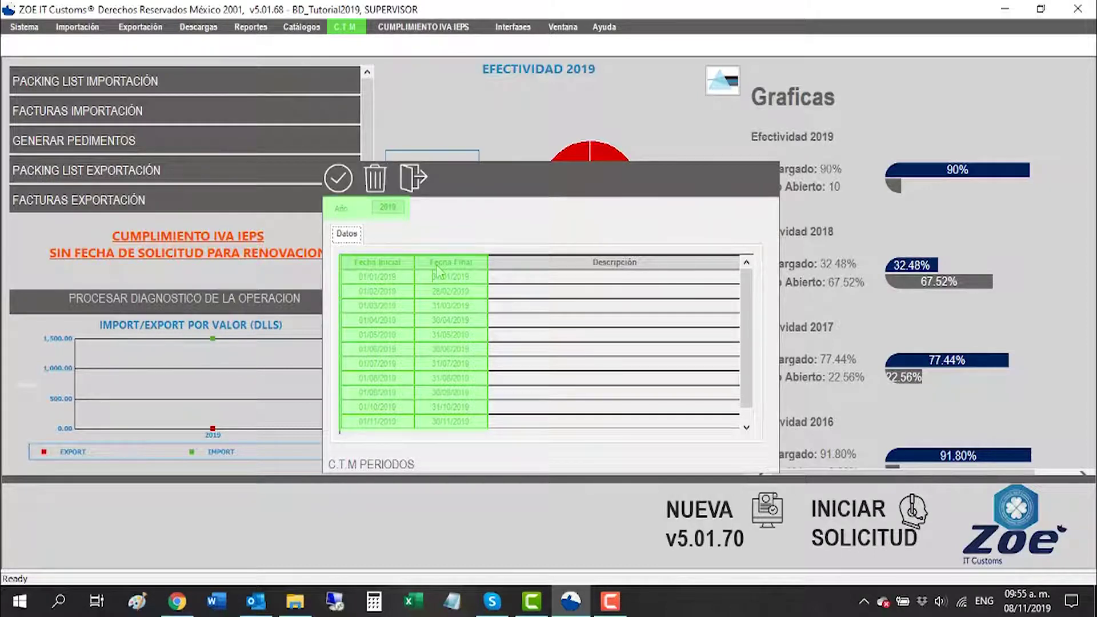
left_click(413, 178)
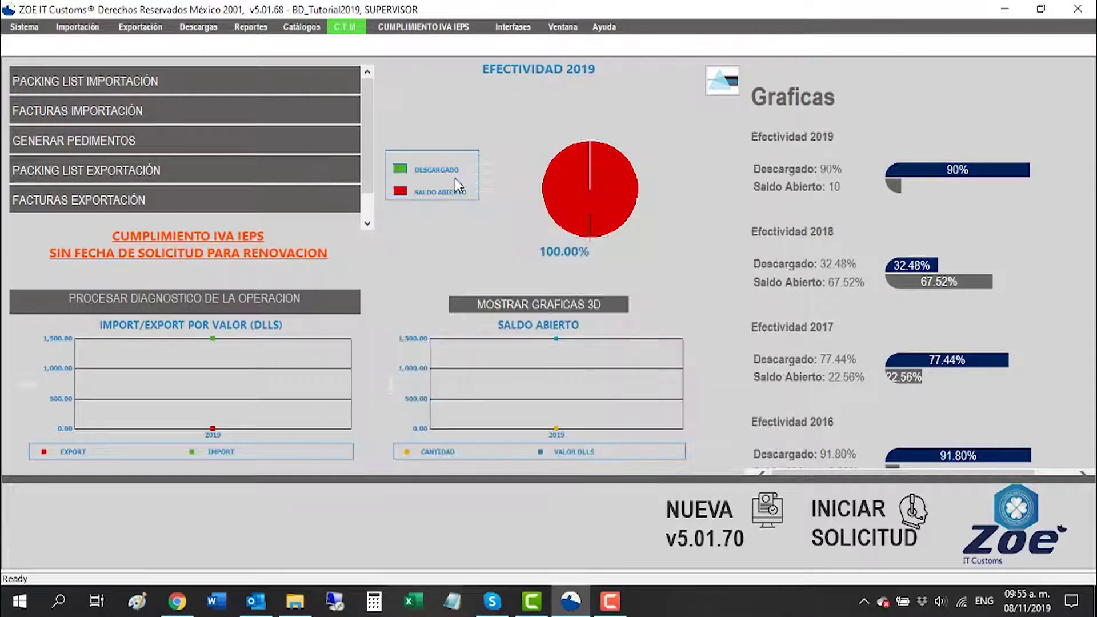
Start a consolidated C.T.M. invoice numbered CTM-OCTUBRE, with 0926 as preparer and the client's code filled in
left_click(340, 30)
left_click(361, 67)
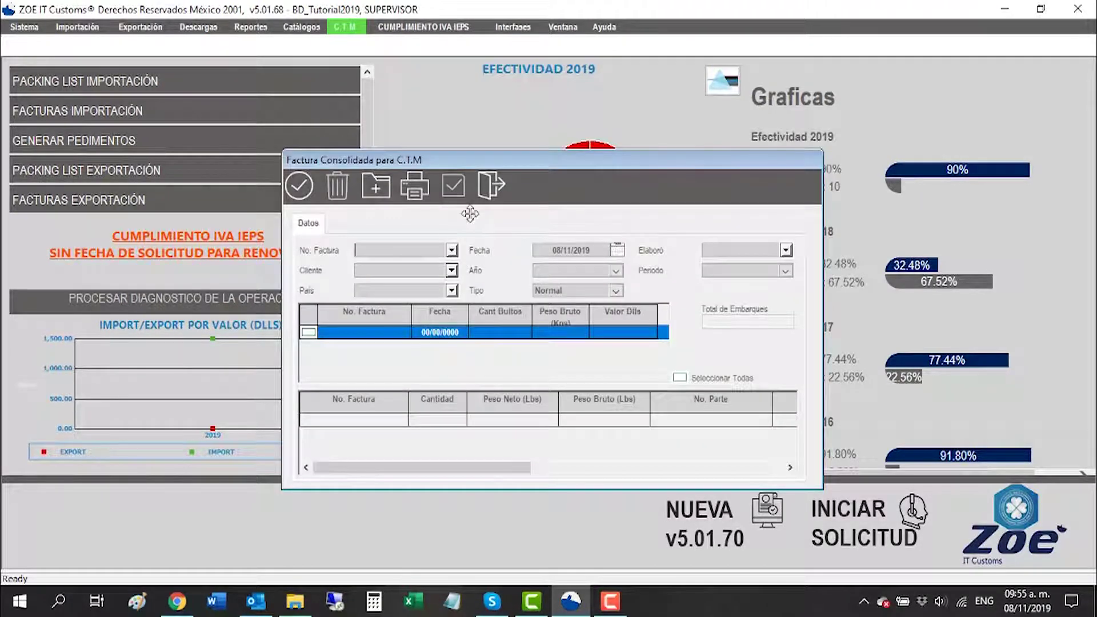
left_click(415, 252)
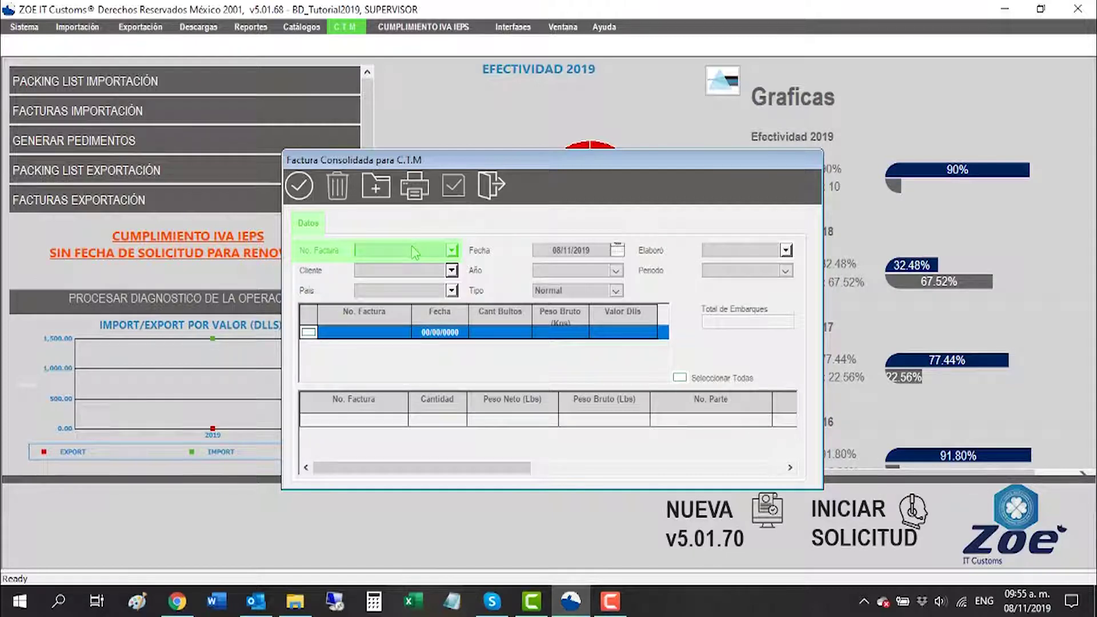
type("CTM OCTUBRE")
key("Return")
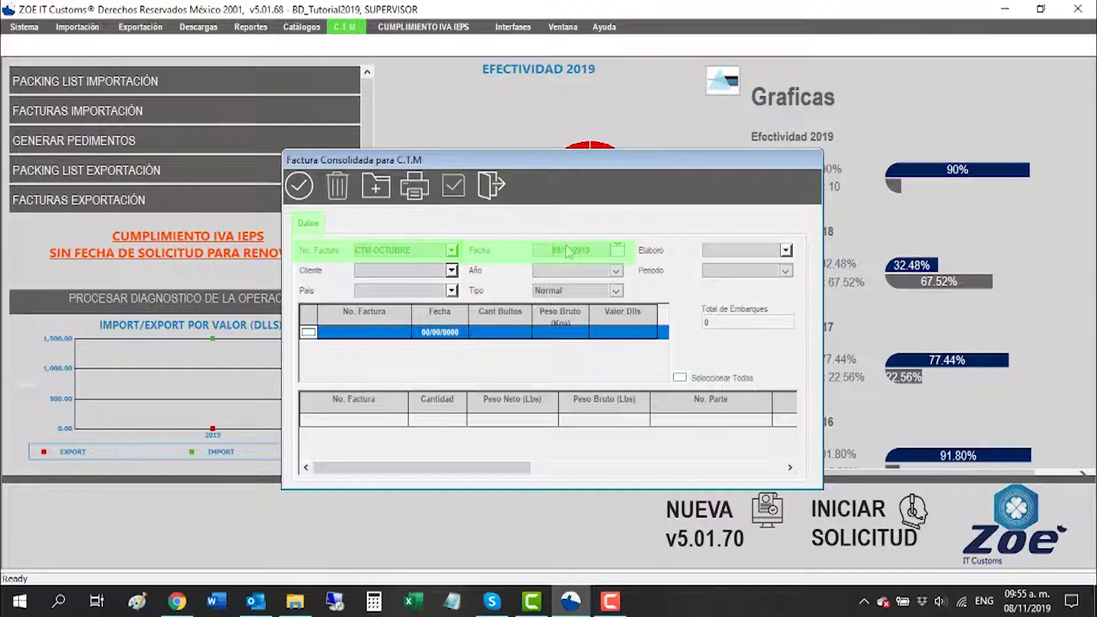
left_click(787, 251)
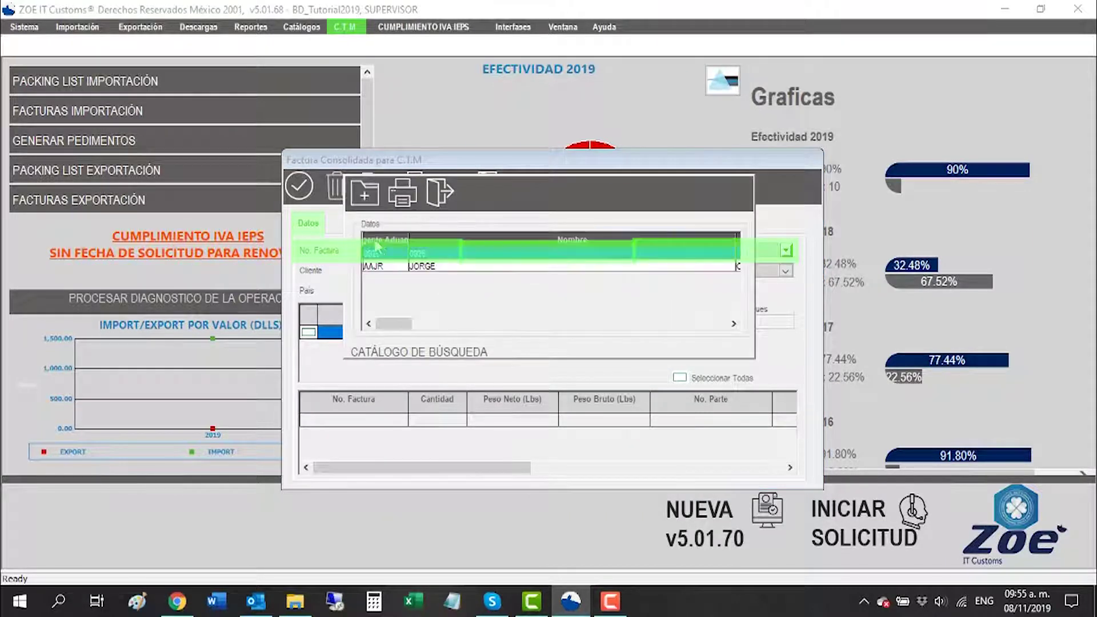
double_click(388, 267)
type("a")
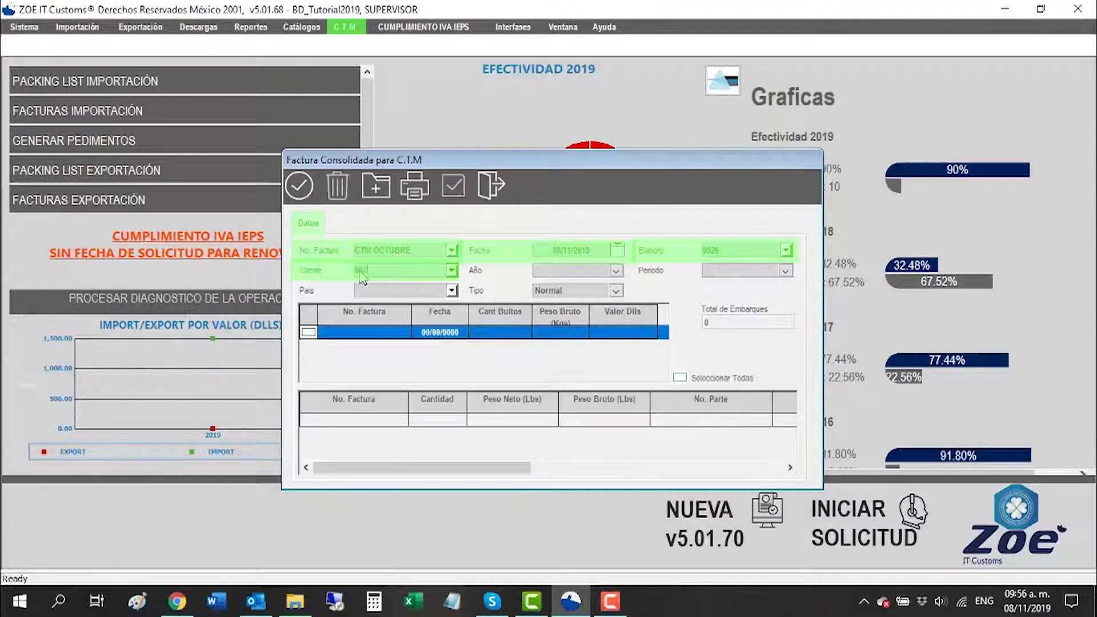
key("Tab")
Set the consolidated invoice's year to 2019 and its period to 01/10/2019 through 31/10/2019
left_click(615, 271)
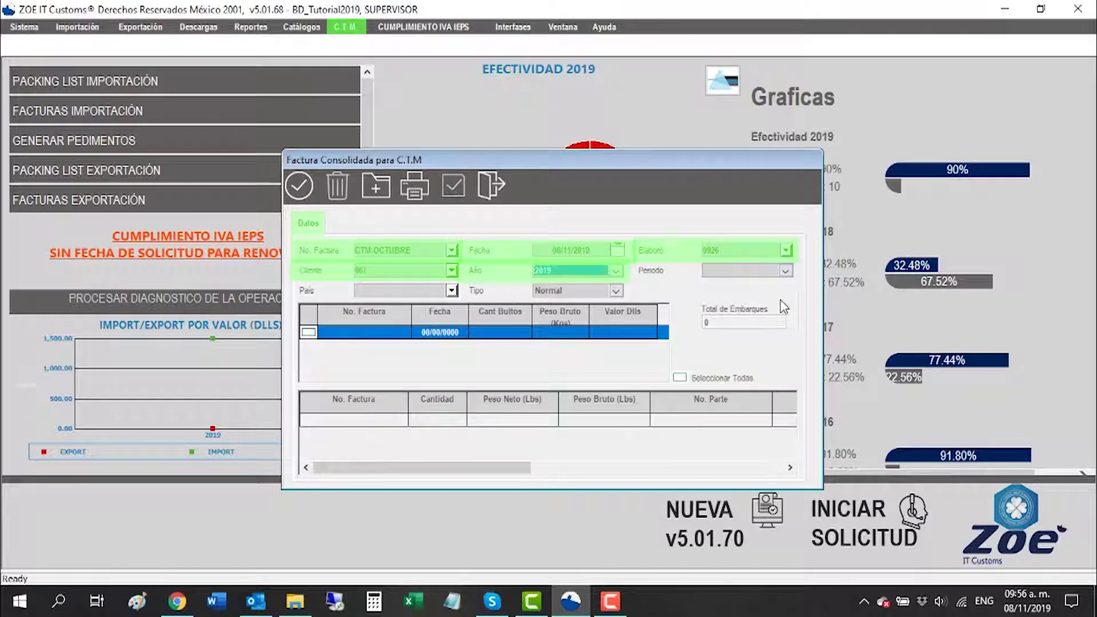
left_click(786, 271)
scroll(749, 337, "down", 1)
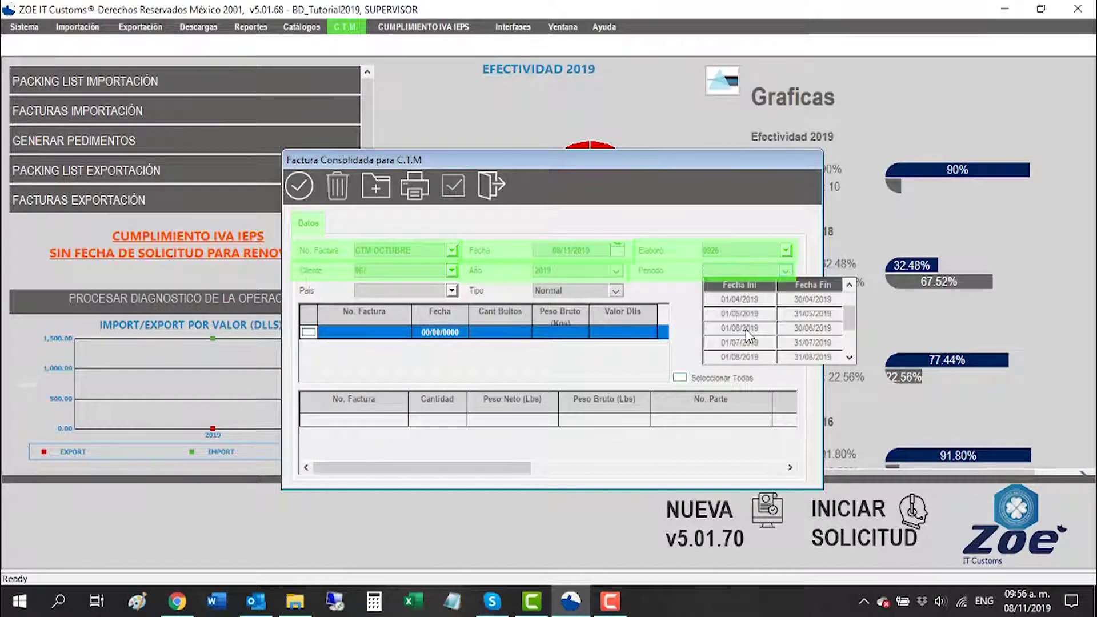
scroll(746, 332, "down", 1)
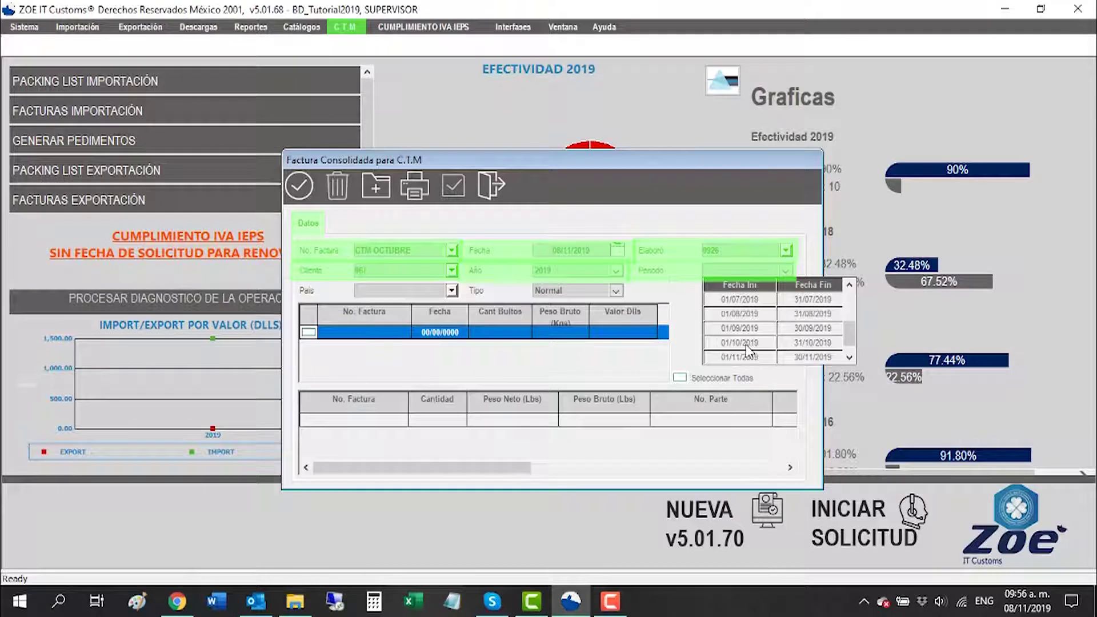
left_click(747, 347)
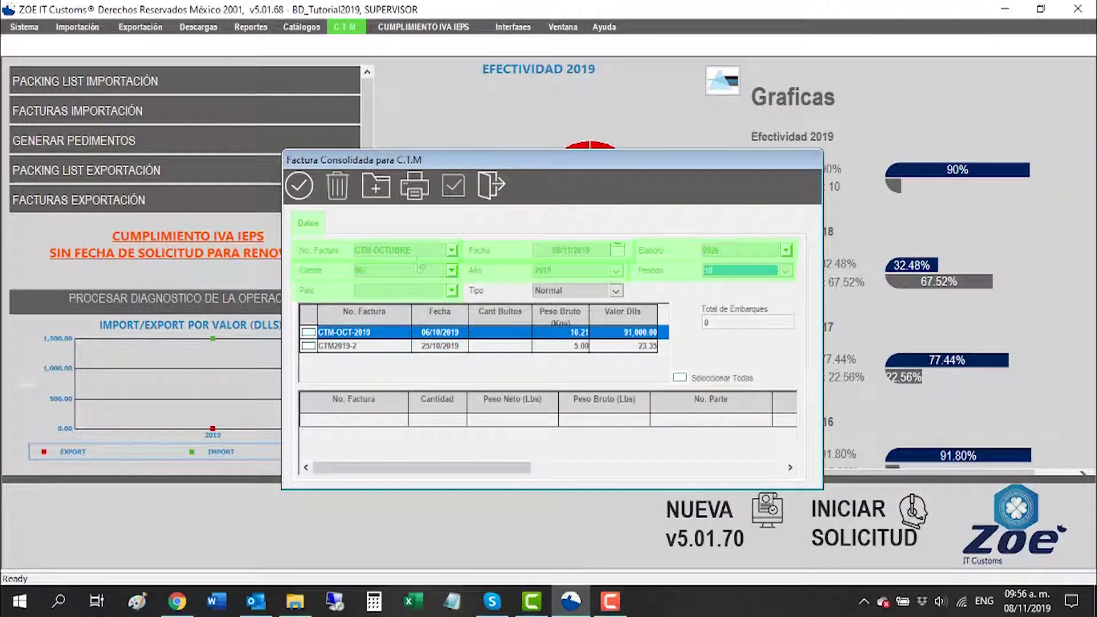
Set the consolidated invoice's country to US and its type to Normal
left_click(423, 291)
type("US")
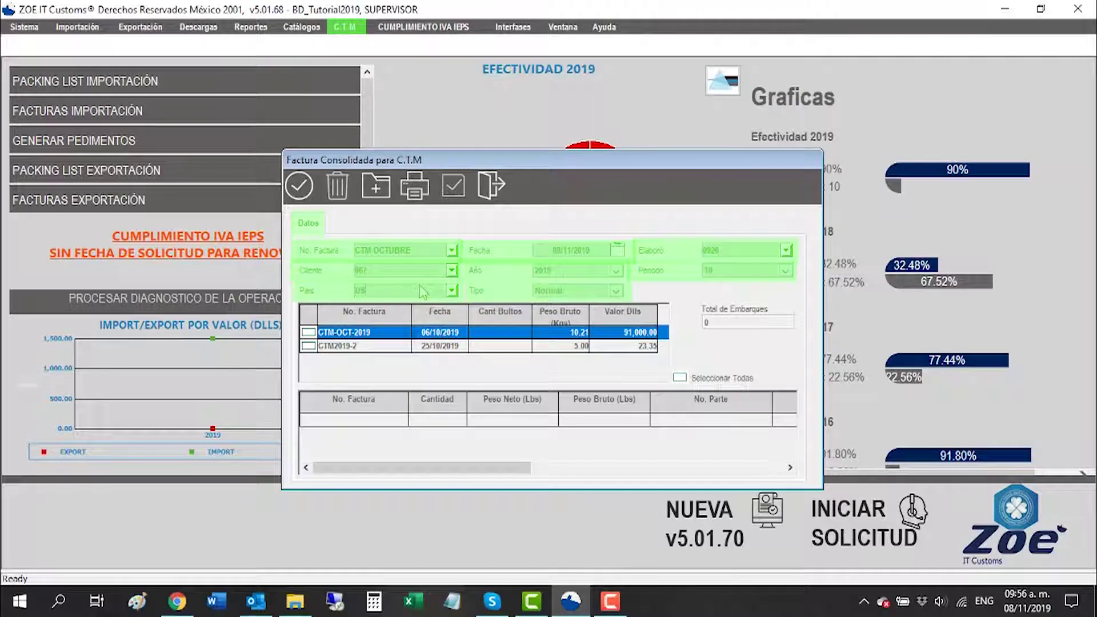
key("Tab")
left_click(616, 291)
left_click(616, 292)
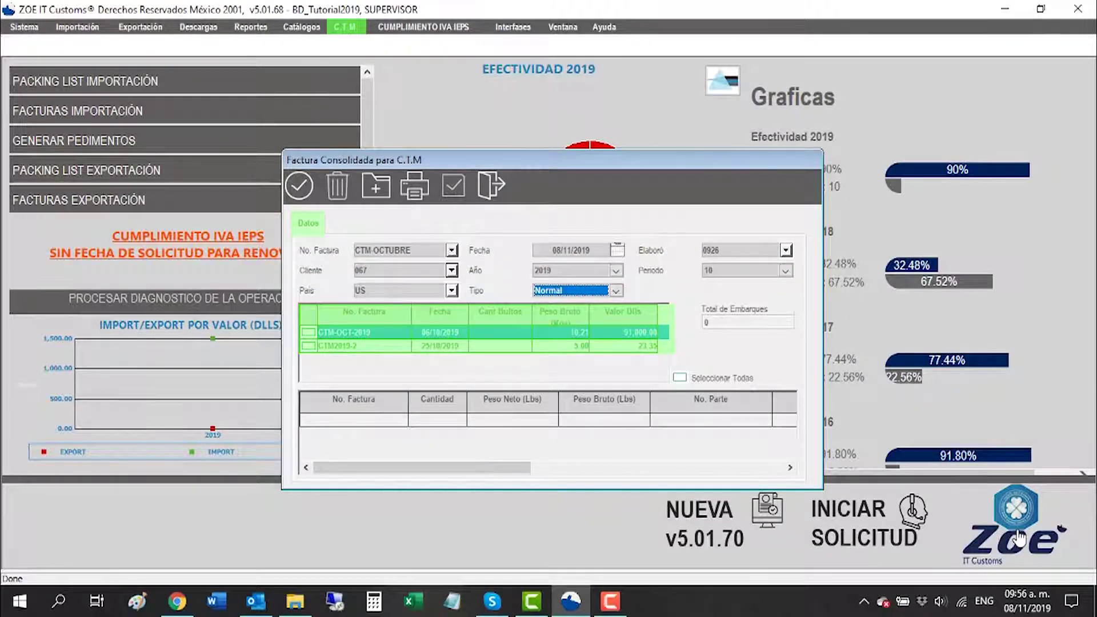
Include the October invoices CTM-OCT-2019 and CTM2019-2 in the consolidated invoice, save it and close the form
left_click(309, 332)
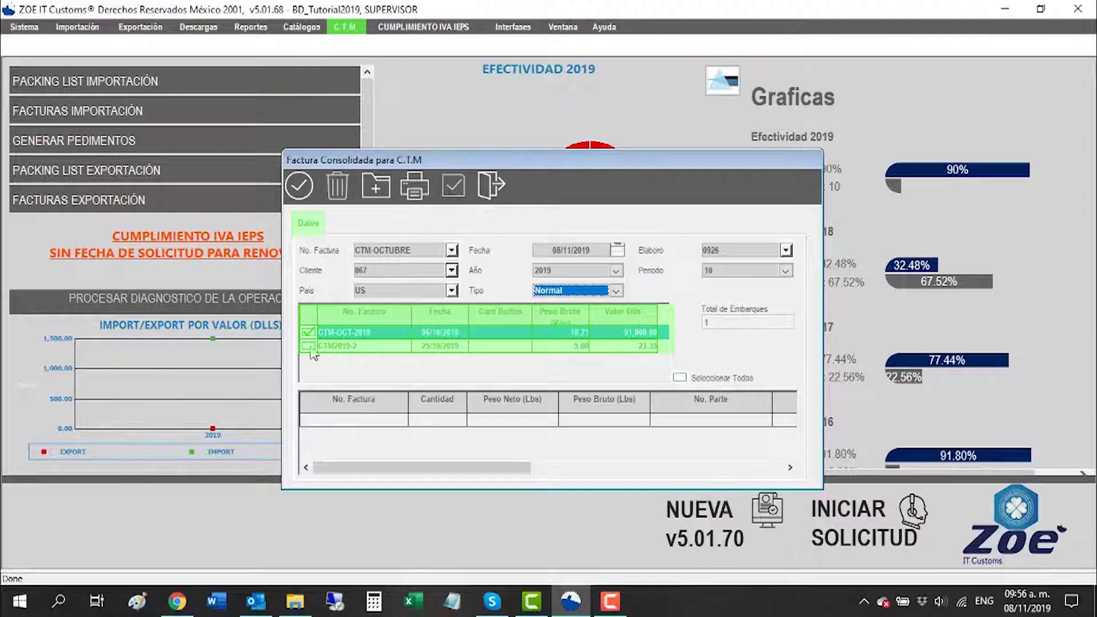
left_click(308, 347)
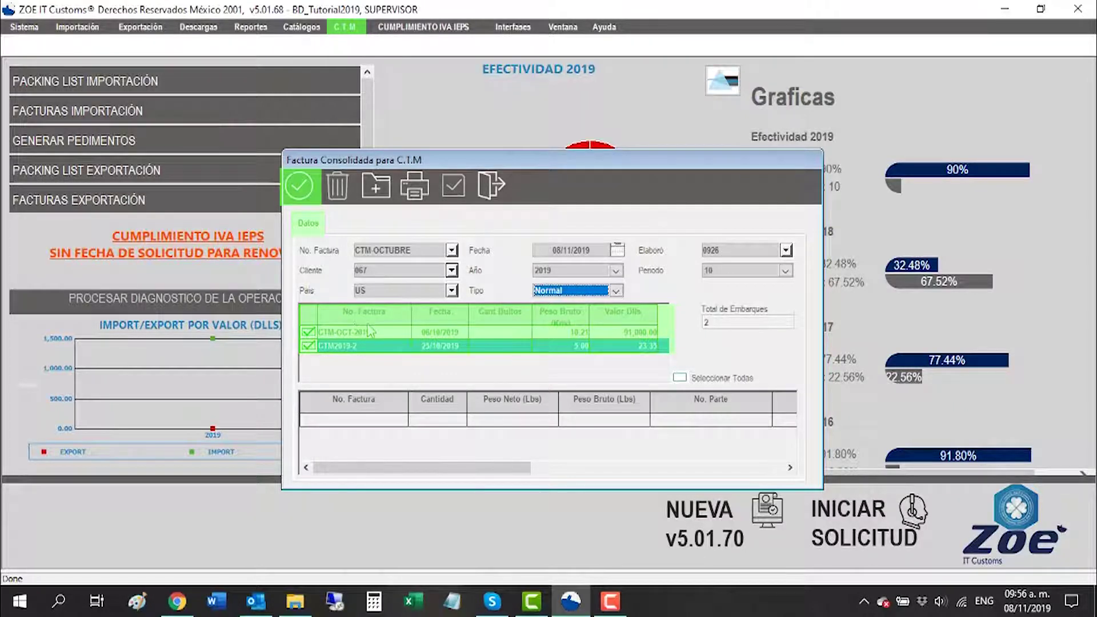
left_click(309, 186)
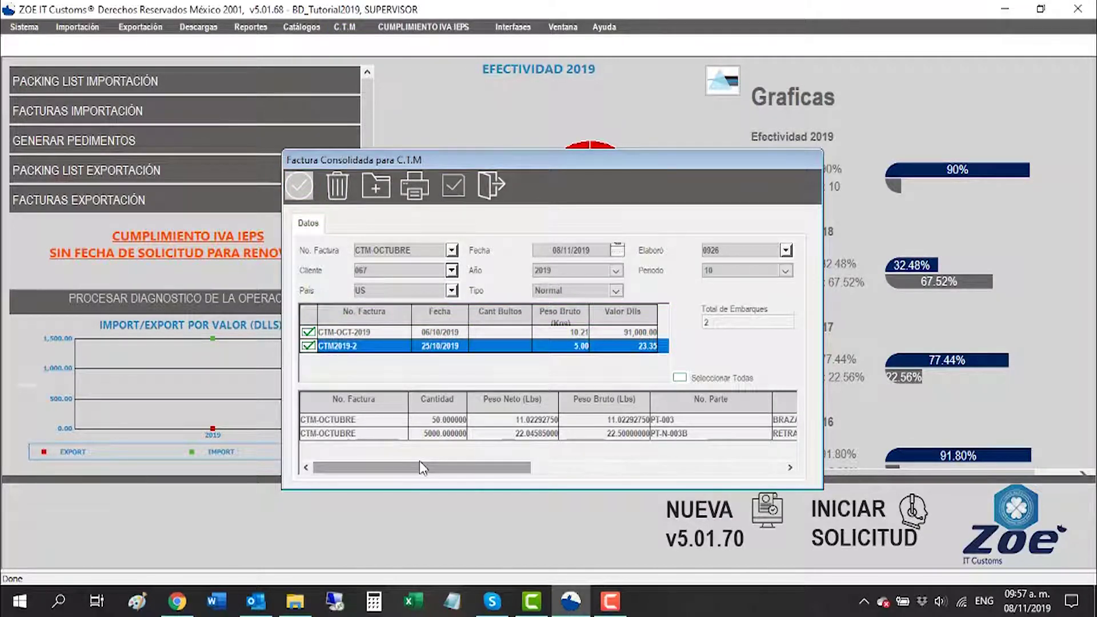
left_click(486, 187)
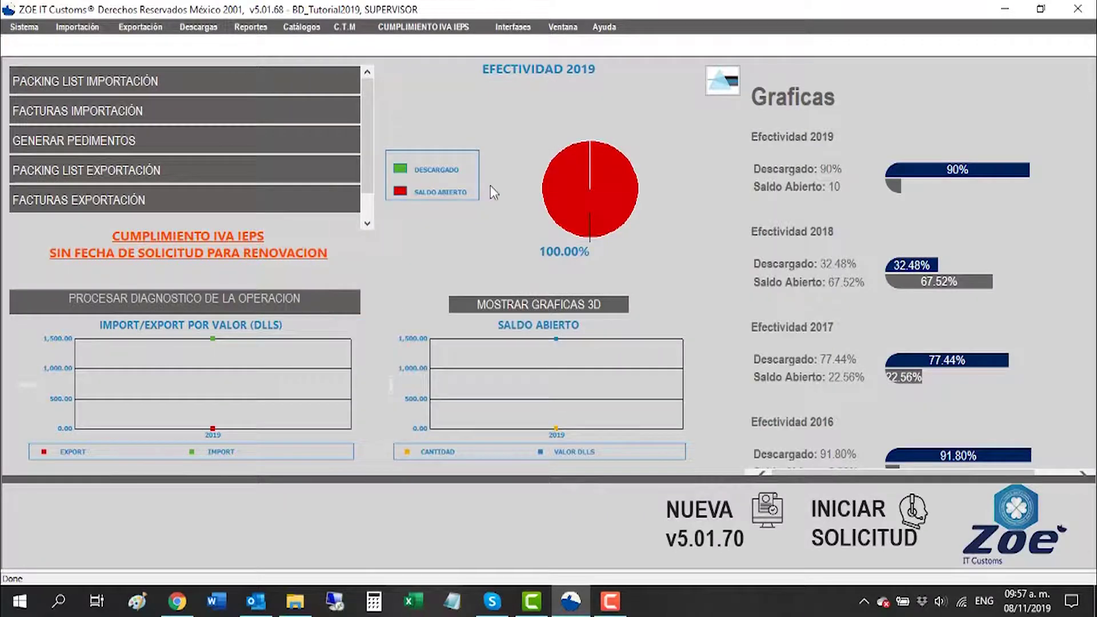
left_click(344, 27)
left_click(375, 84)
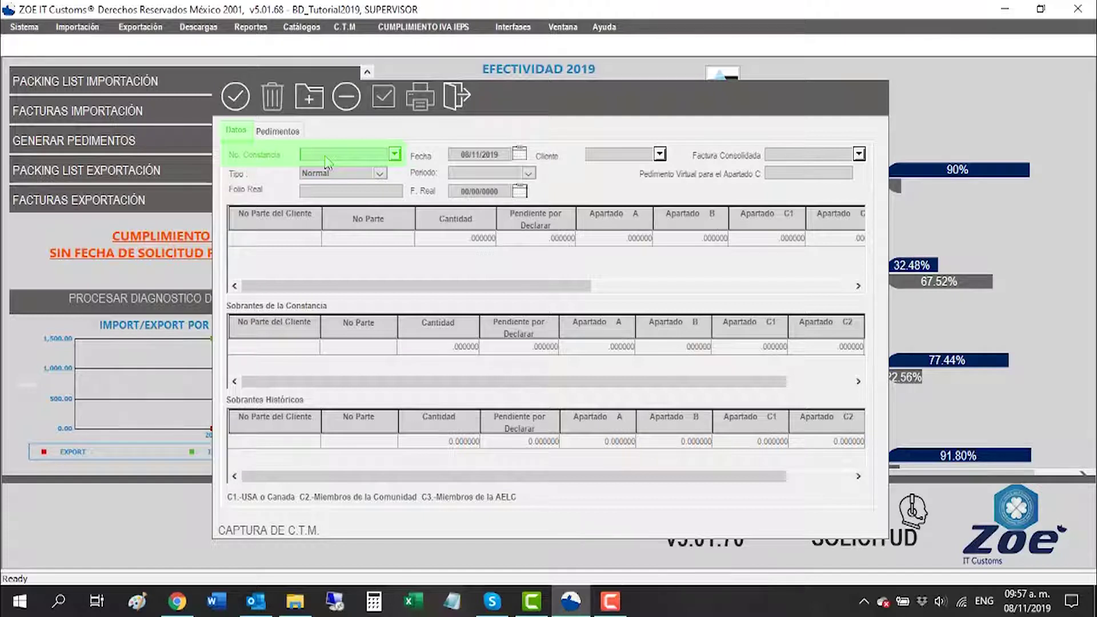
type("2019010205-1")
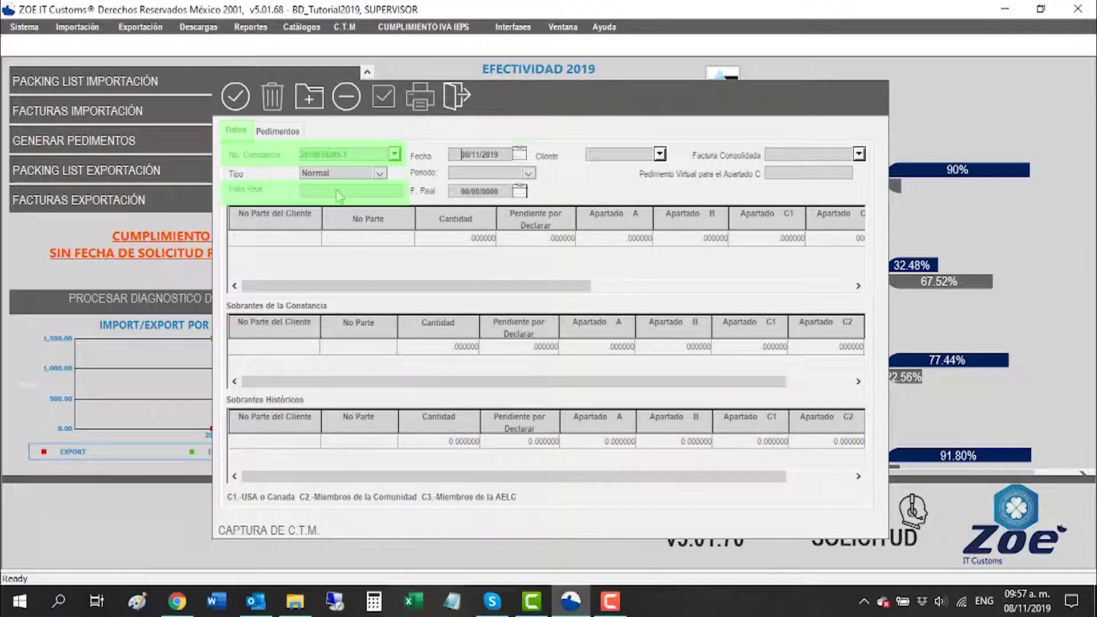
key("Tab")
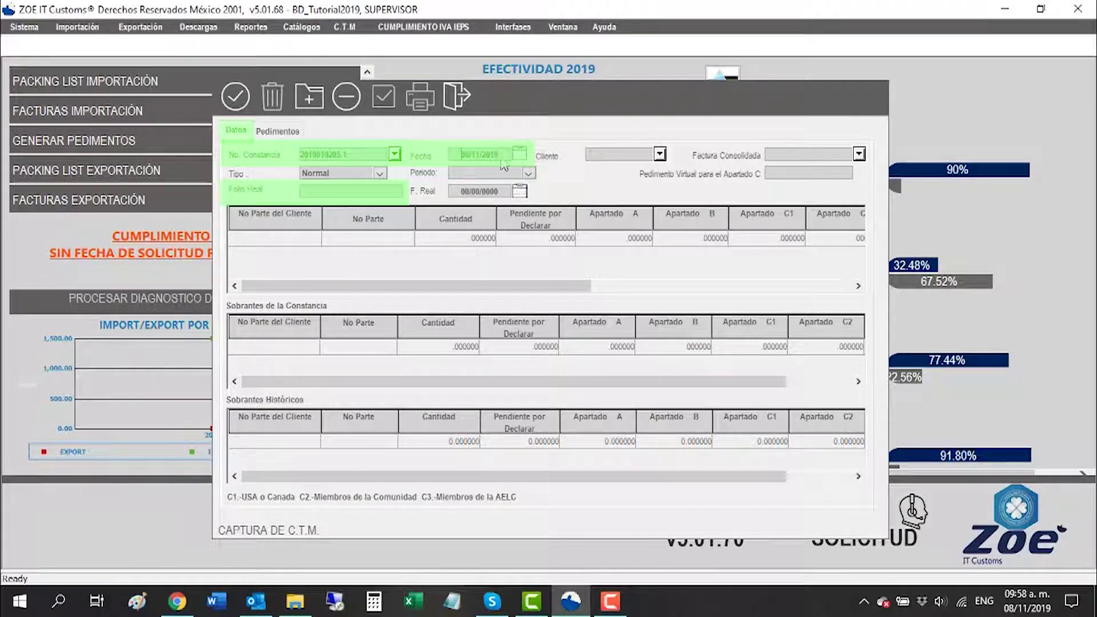
key("Tab")
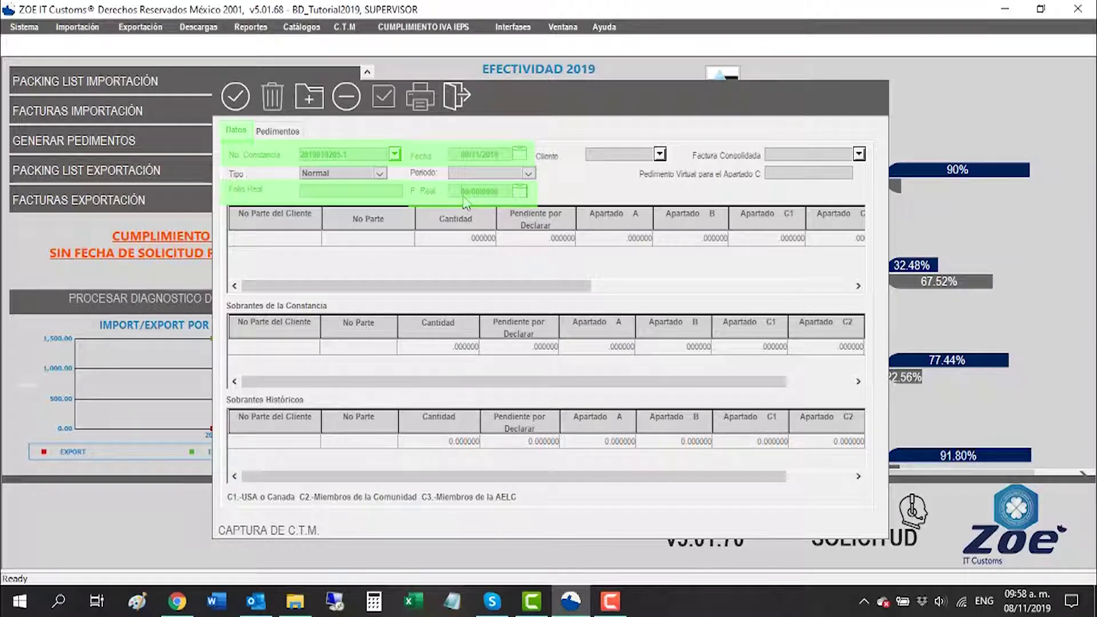
left_click(466, 164)
type("3010")
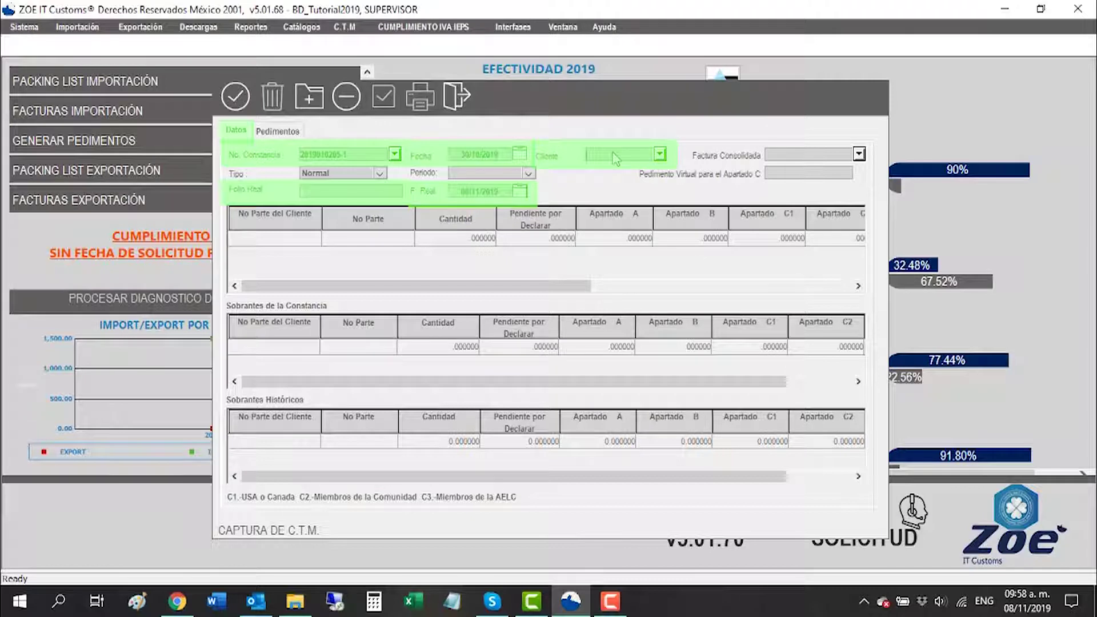
Fill in the certificate's client code, consolidated invoice CTM-OCTUBRE and period 10, keeping the type Normal
type("867")
key("Tab")
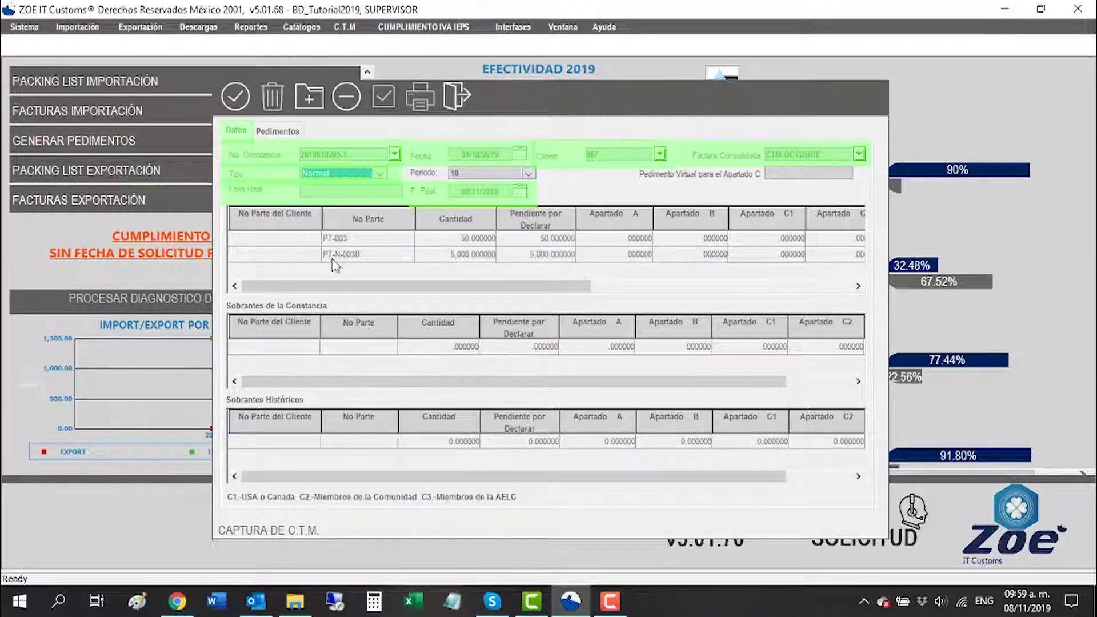
left_click(380, 173)
left_click(350, 195)
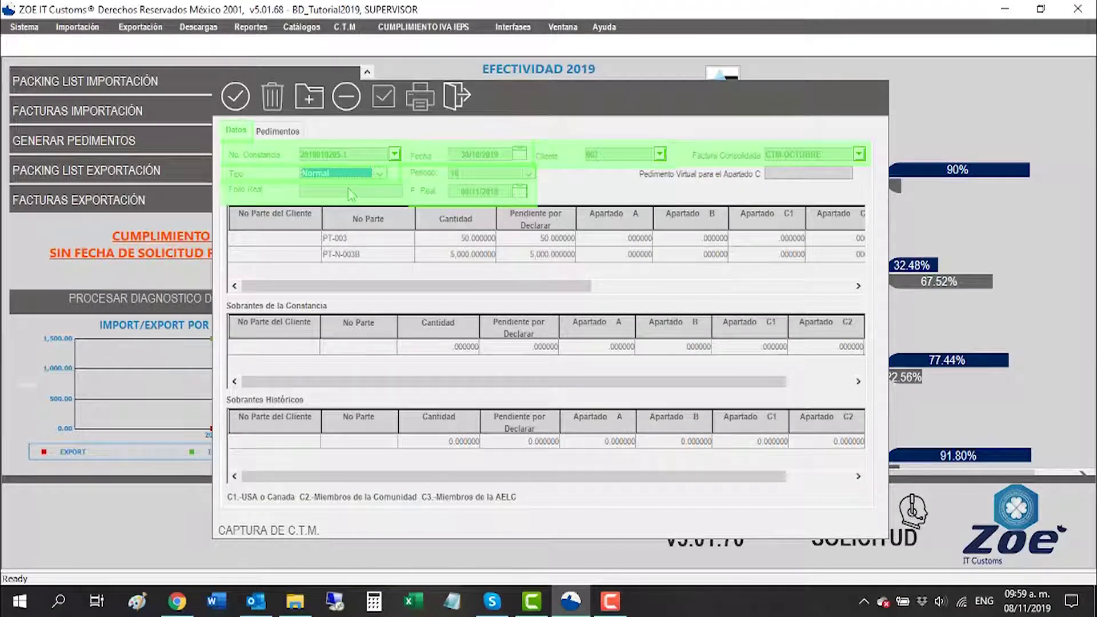
left_click(359, 196)
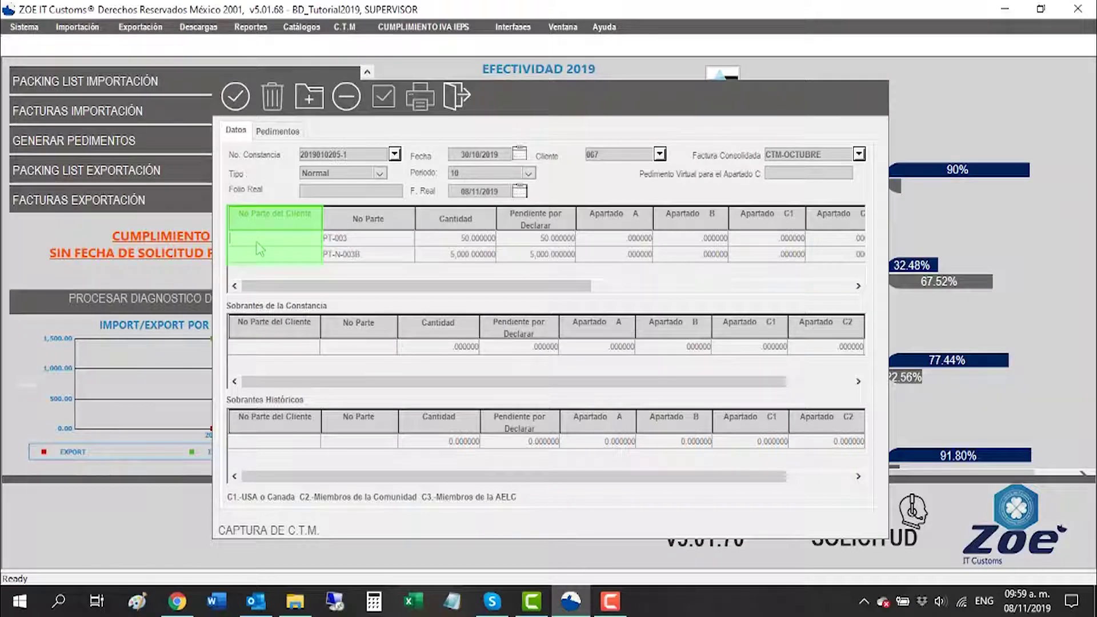
Give PT-003 client part PT1, allocating 25 to A and 15 to B; allocate PT-N-003B as 3,000 to A, 1,000 to B and 1,000 to C1
type("PT1")
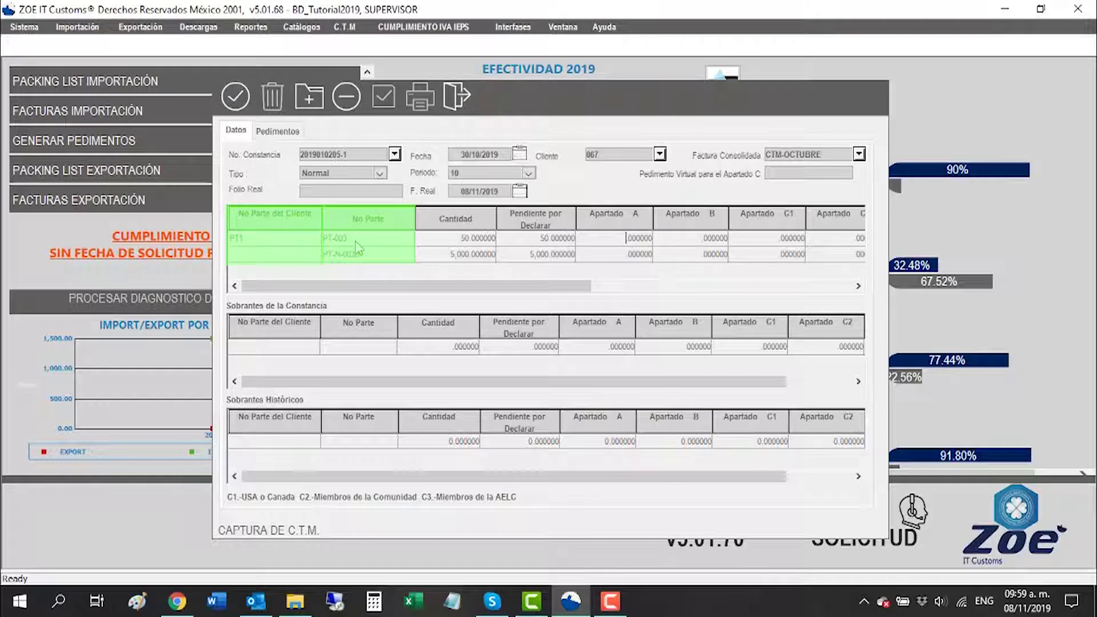
left_click_drag(358, 248, 450, 247)
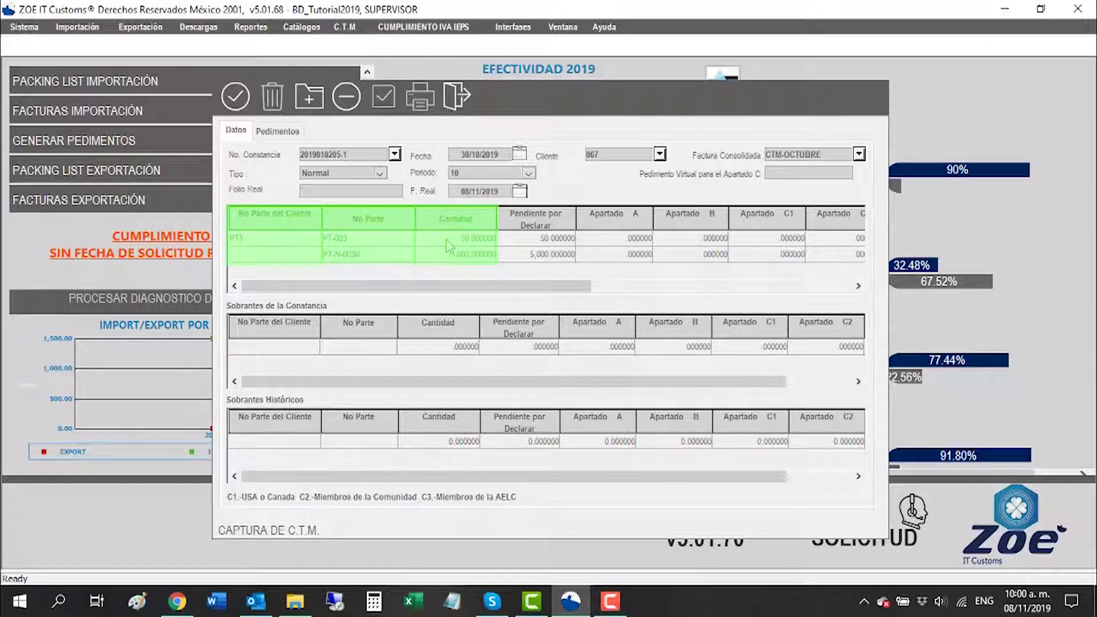
left_click_drag(449, 246, 530, 241)
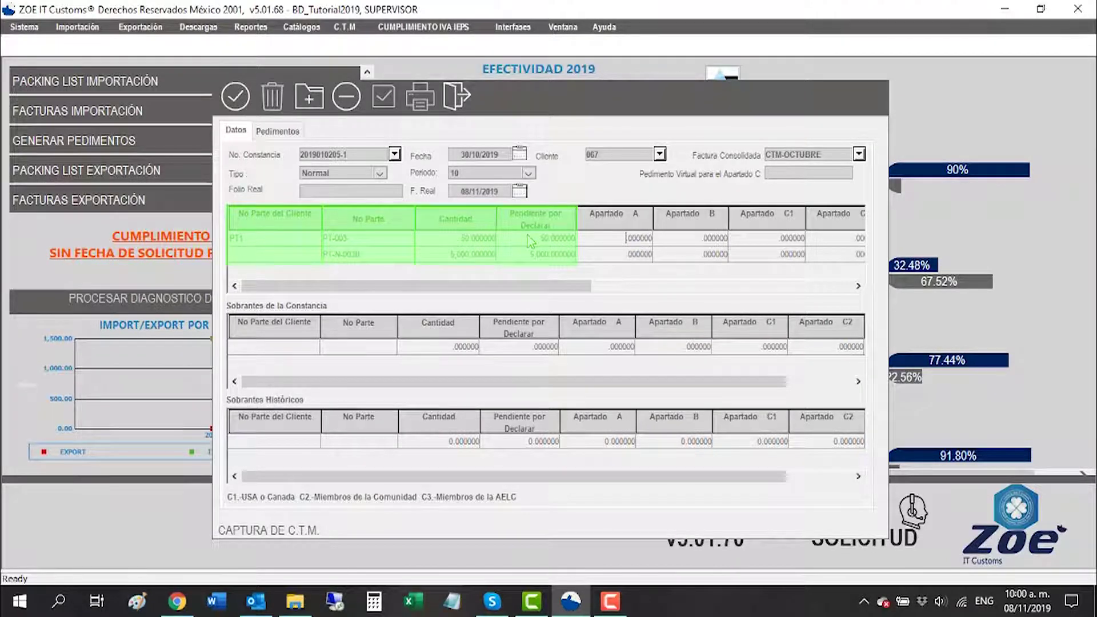
left_click_drag(530, 240, 623, 239)
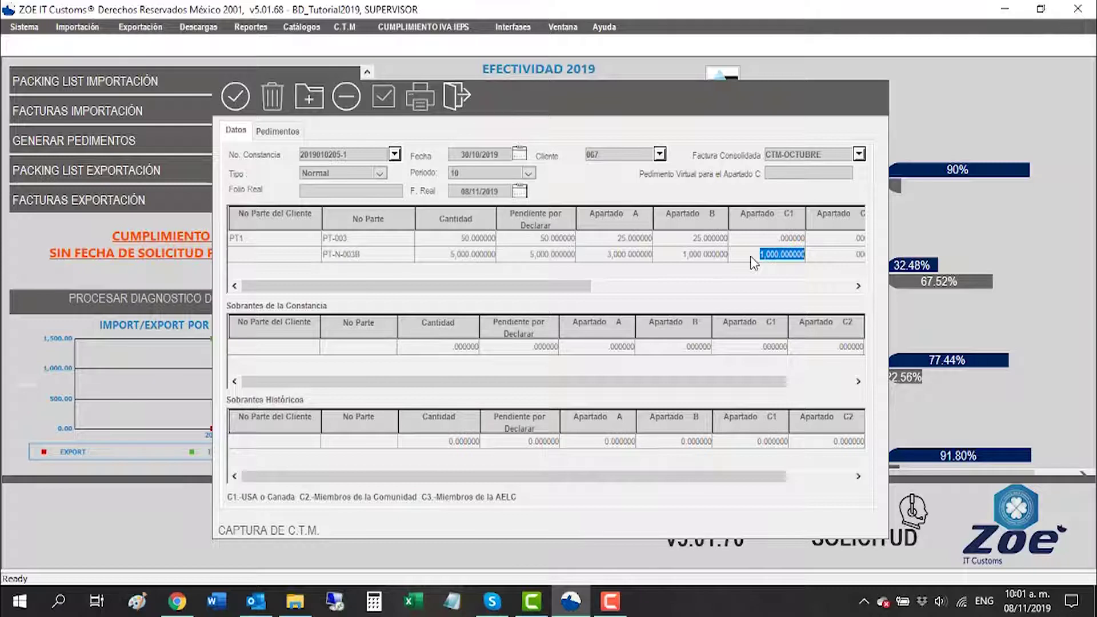
key("Tab")
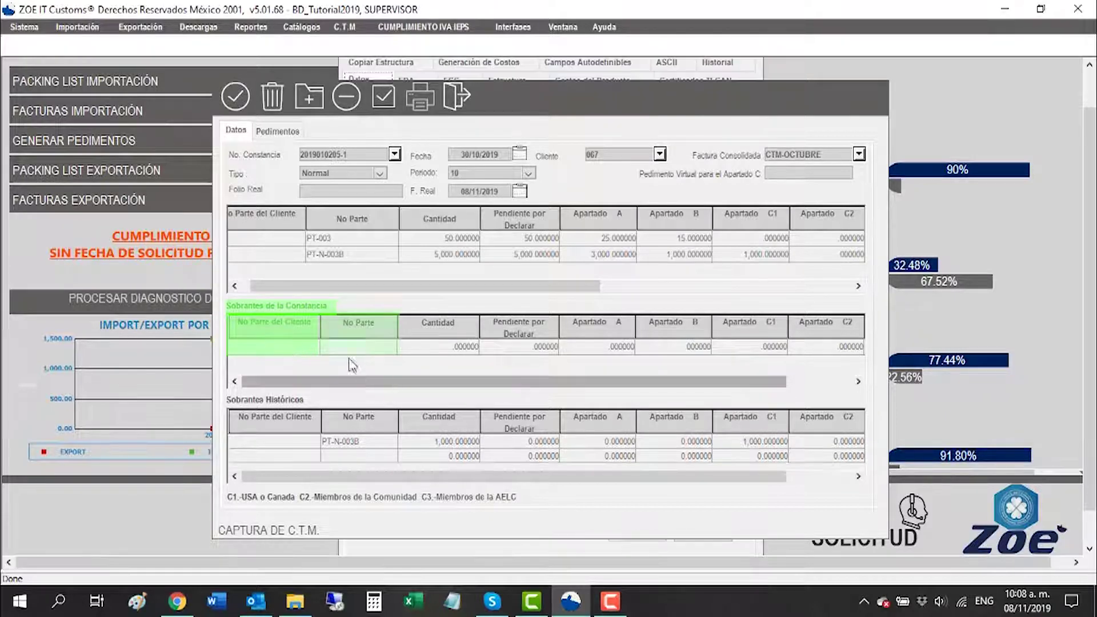
Add PT-LED32 to the certificate's surplus with a quantity of 500, allocating 250 to Apartado A and 250 to Apartado B
left_click_drag(345, 362, 358, 355)
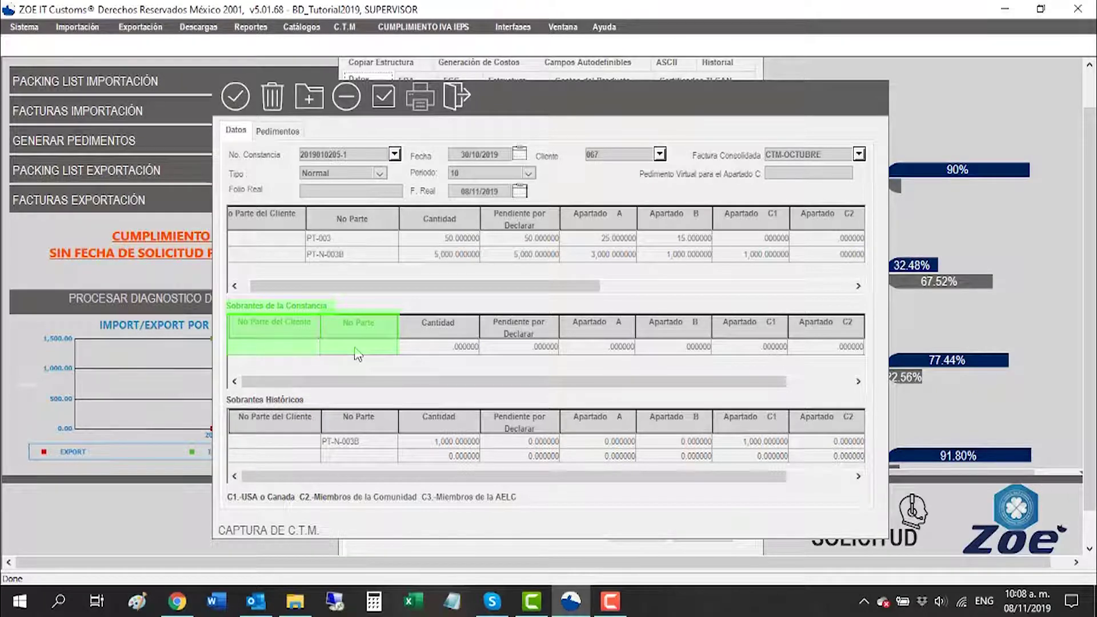
type("PT-LED32")
key("Tab")
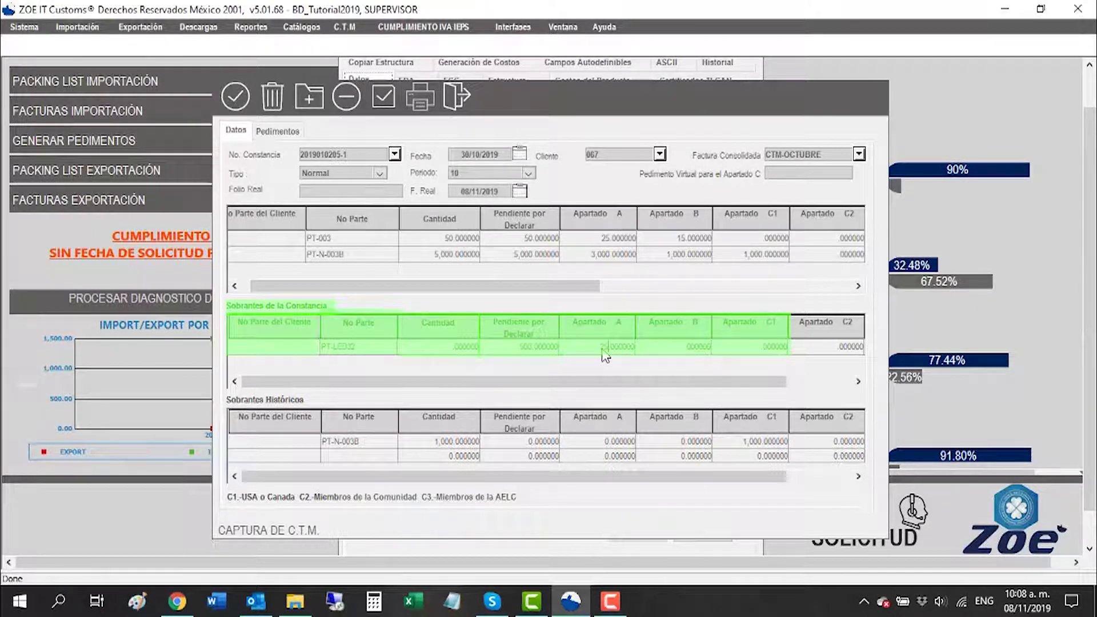
key("Tab")
type("250")
key("Tab")
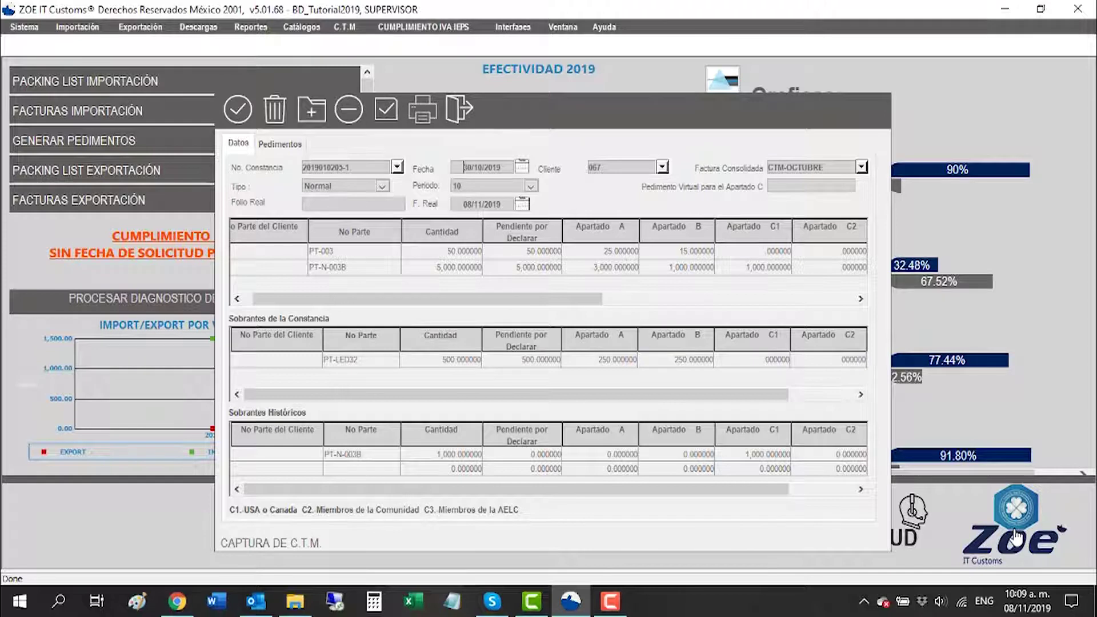
Run the Apartado A pedimento discharges for CTM-OCTUBRE with Solo Temporales and PEPS, accept the monthly shortage method and preview the report on screen
left_click(386, 109)
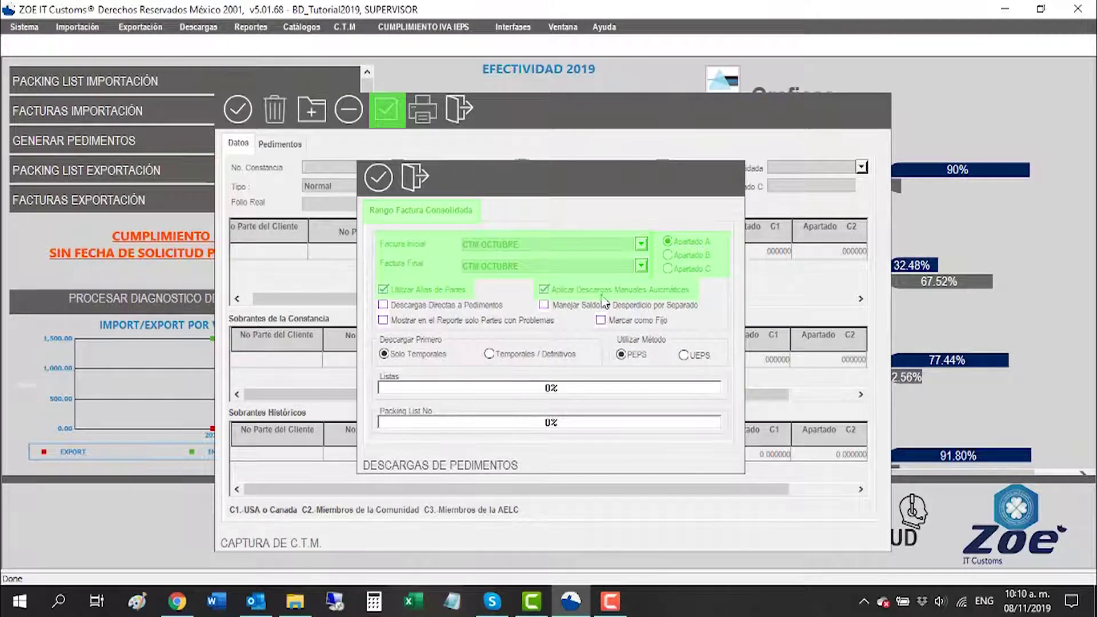
left_click(384, 305)
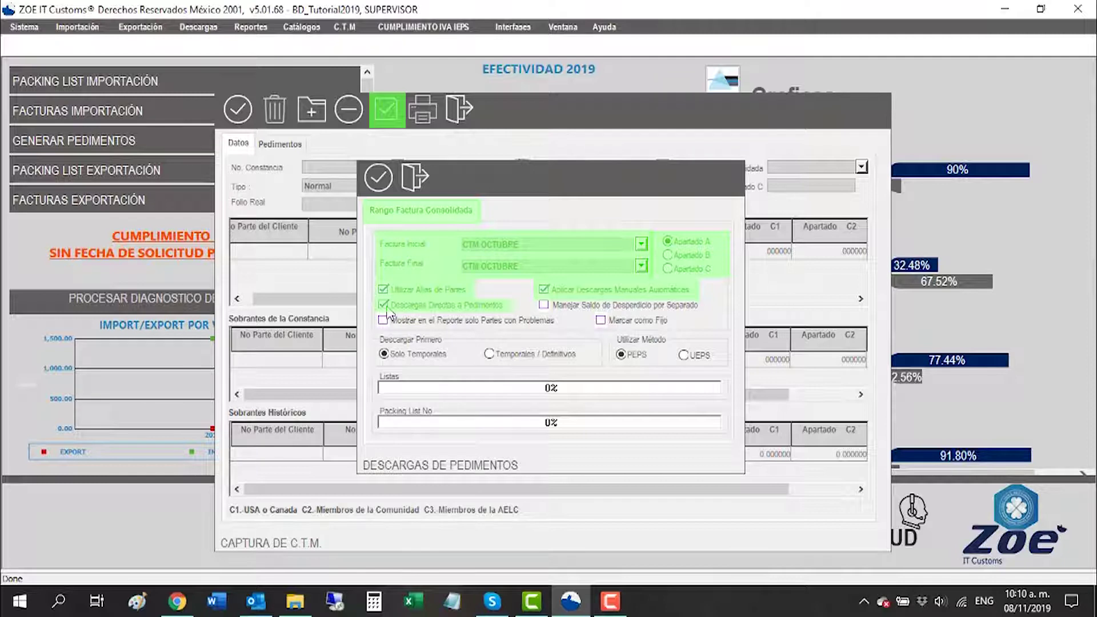
left_click(383, 306)
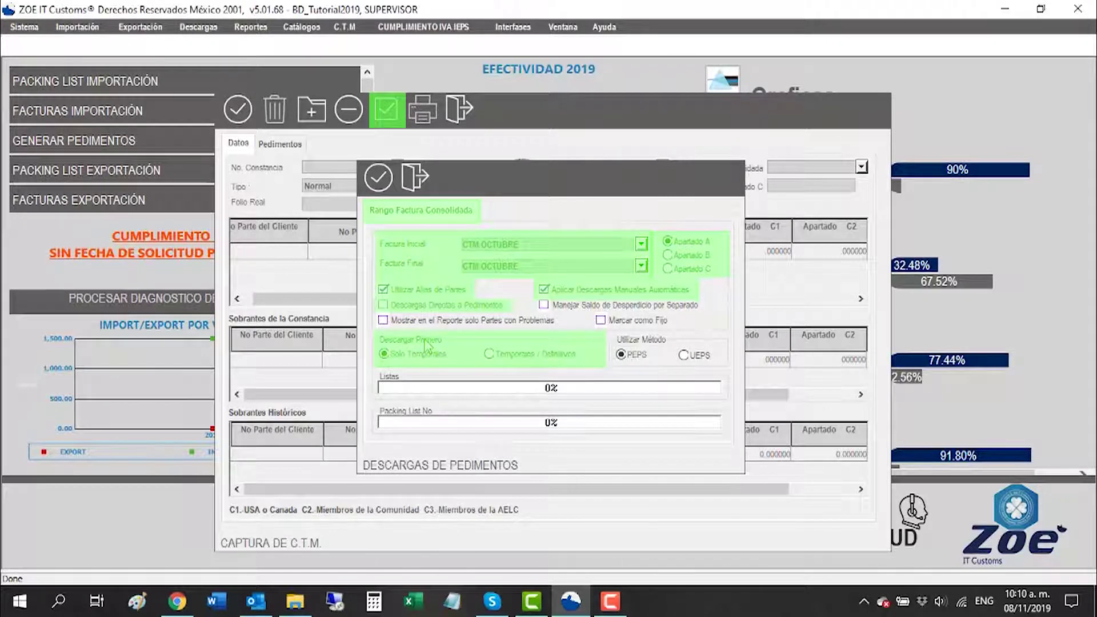
left_click(495, 355)
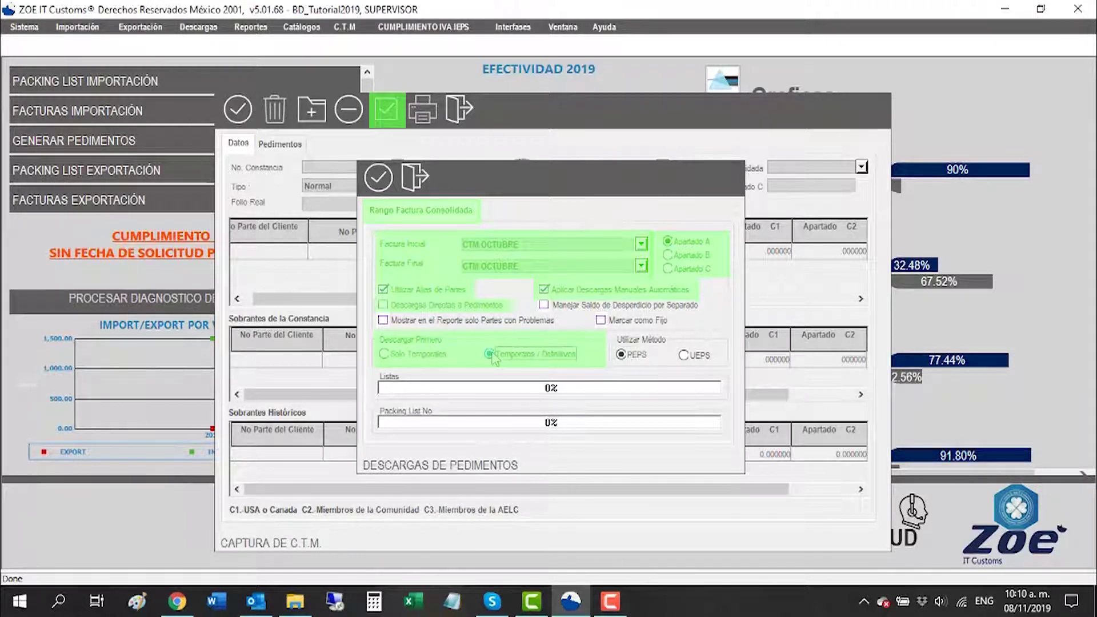
left_click(384, 354)
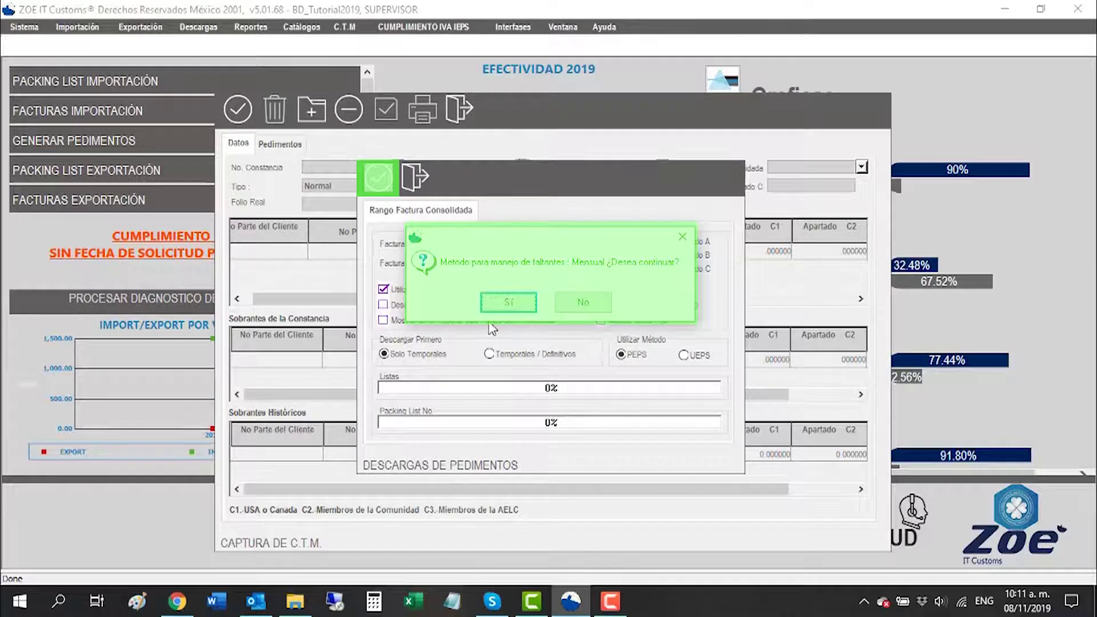
left_click(507, 303)
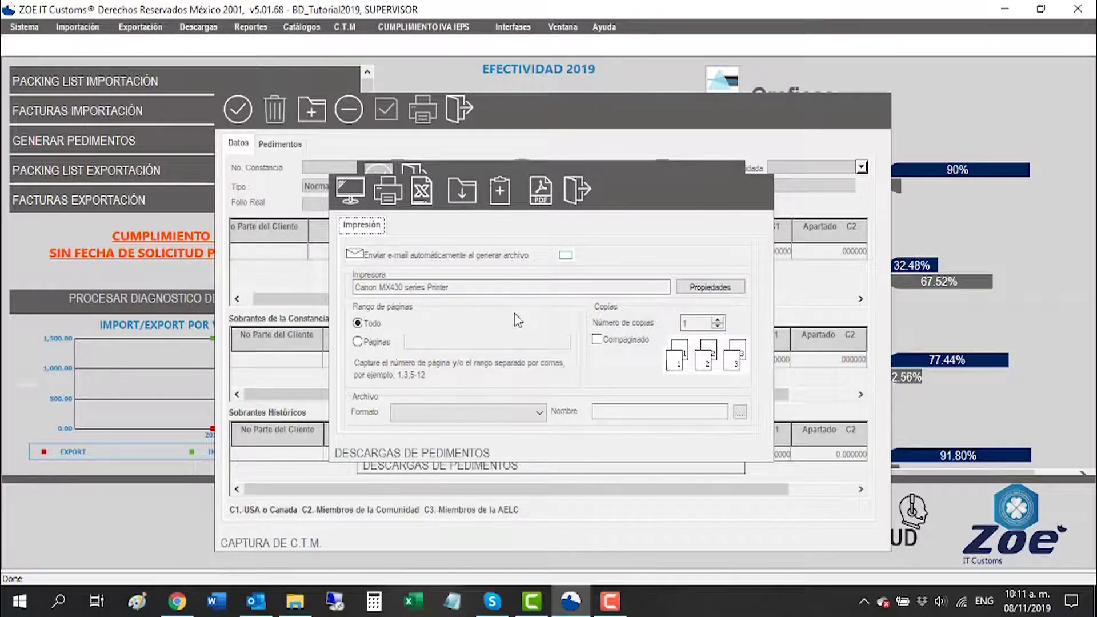
left_click(349, 199)
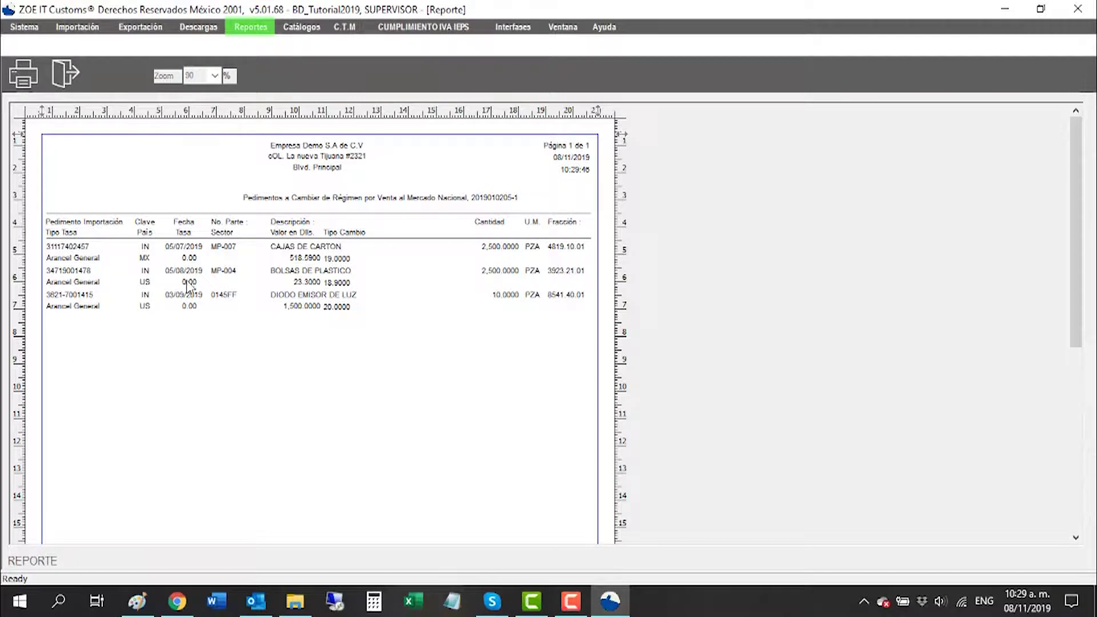
Open the Reporte Descargas de Pedimentos under balance administration
left_click(262, 32)
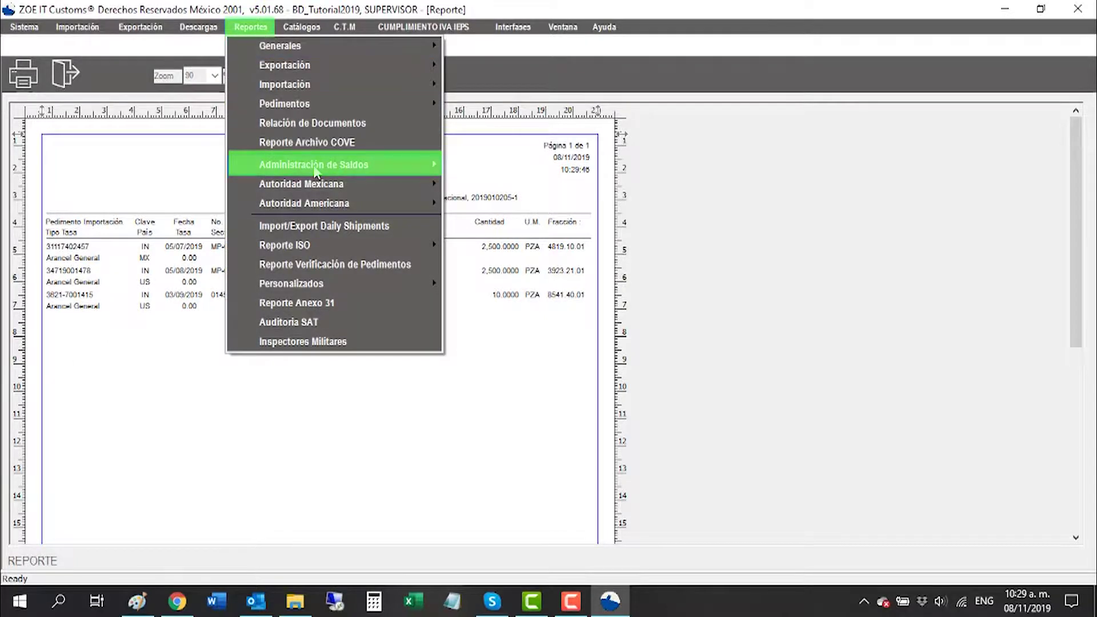
mouse_move(316, 172)
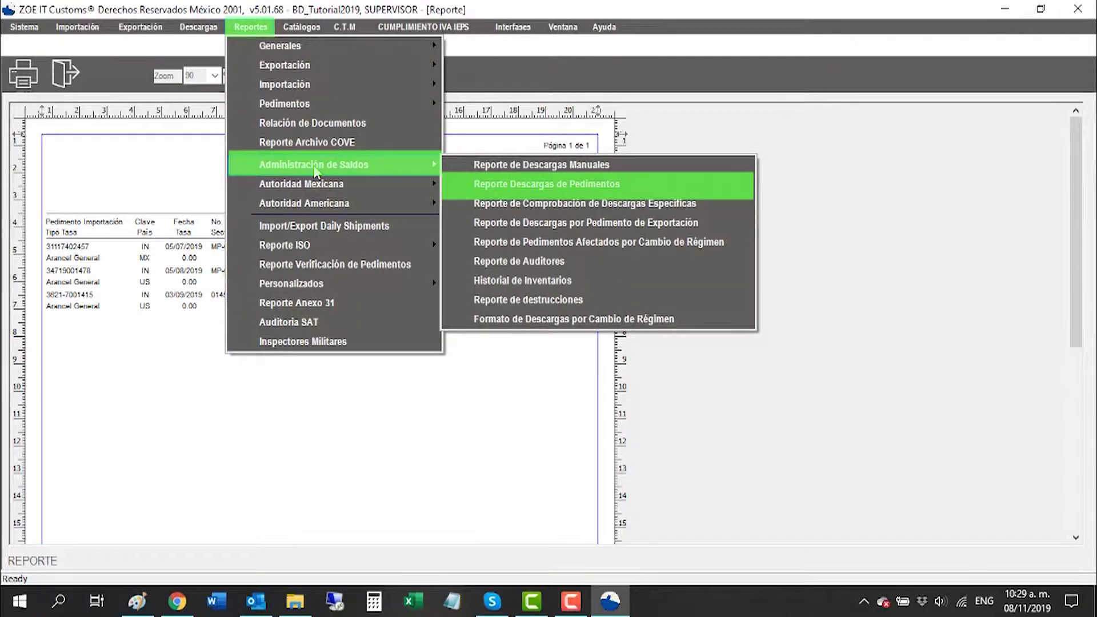
left_click(547, 184)
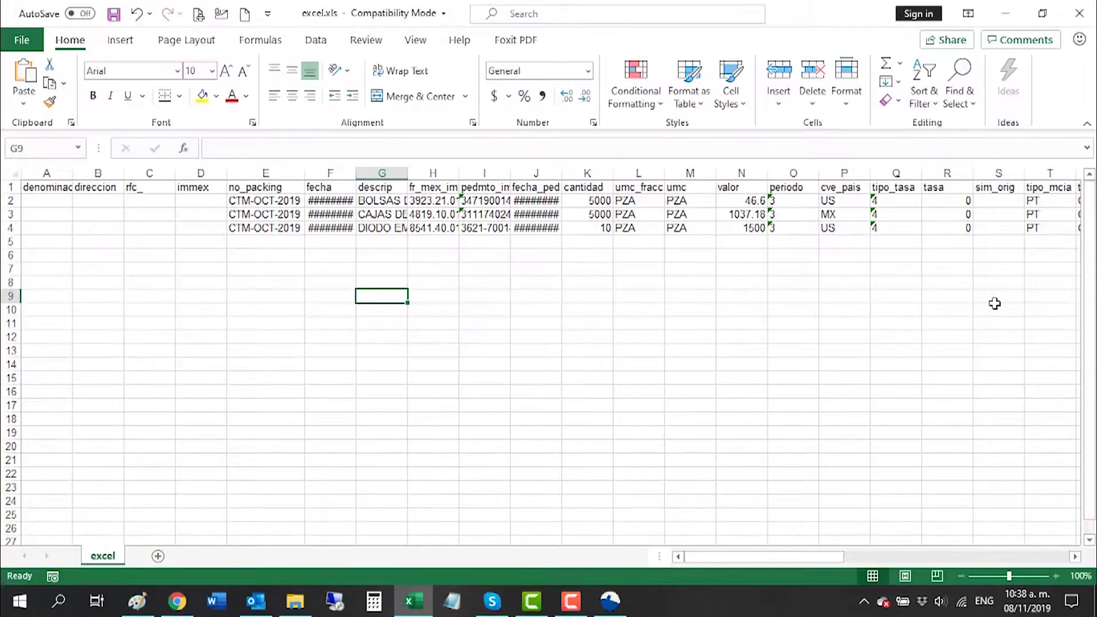
Examine the destino value of each discharged pedimento line in the exported excel.xls workbook in Excel
left_click_drag(753, 560, 955, 559)
left_click(819, 187)
left_click(827, 199)
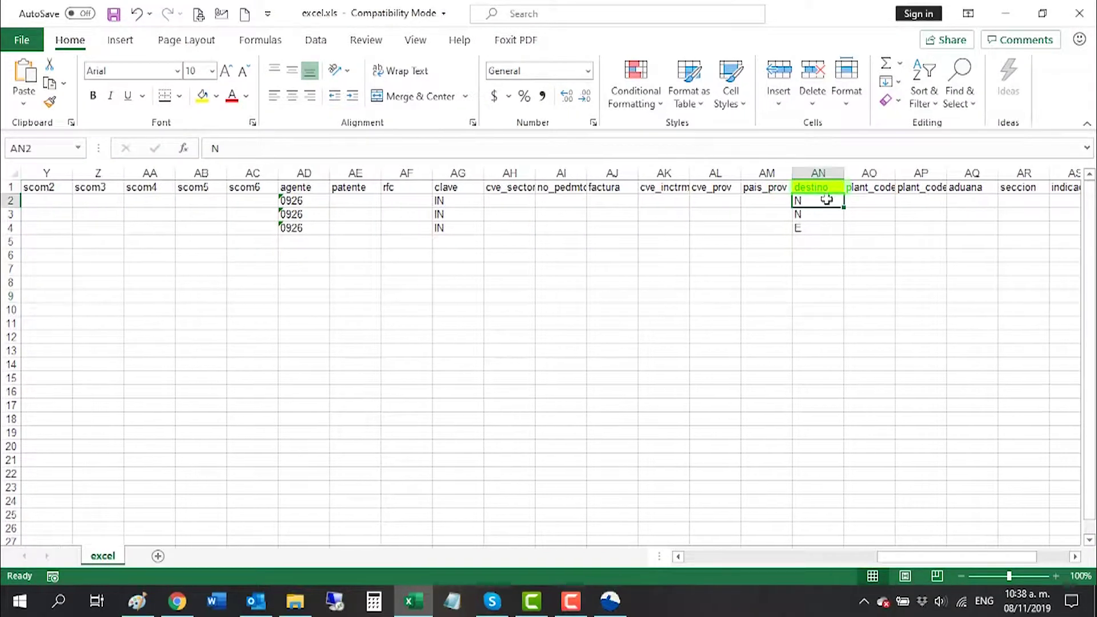
left_click(872, 263)
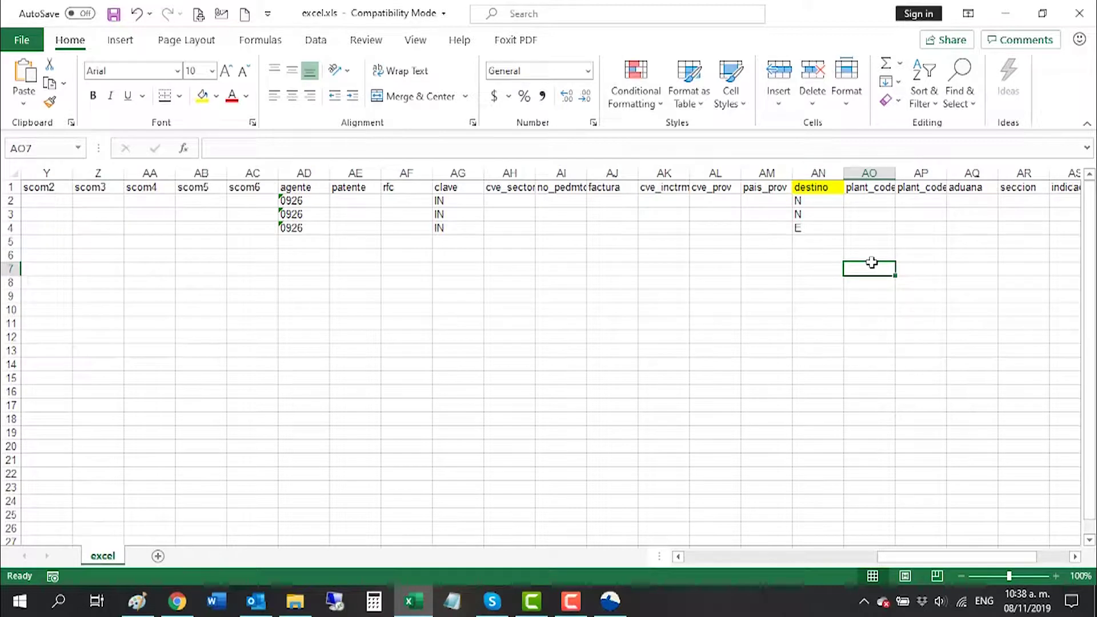
left_click(828, 200)
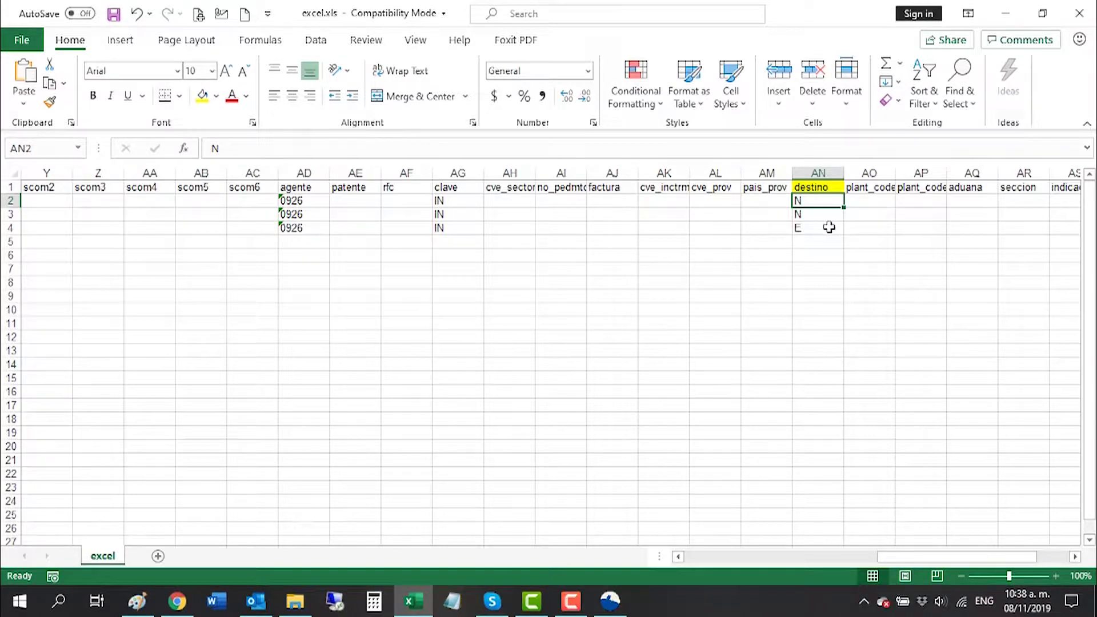
key("Down")
key("Down")
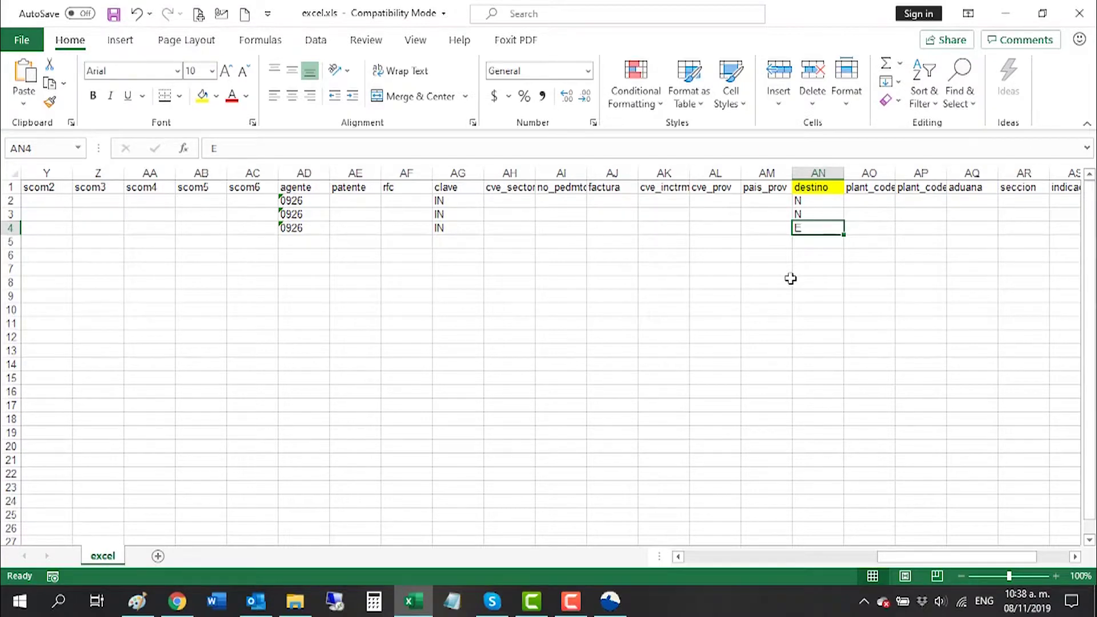
Switch back to ZOE IT Customs and open the next C.T.M. option
key("alt+Tab")
left_click(388, 94)
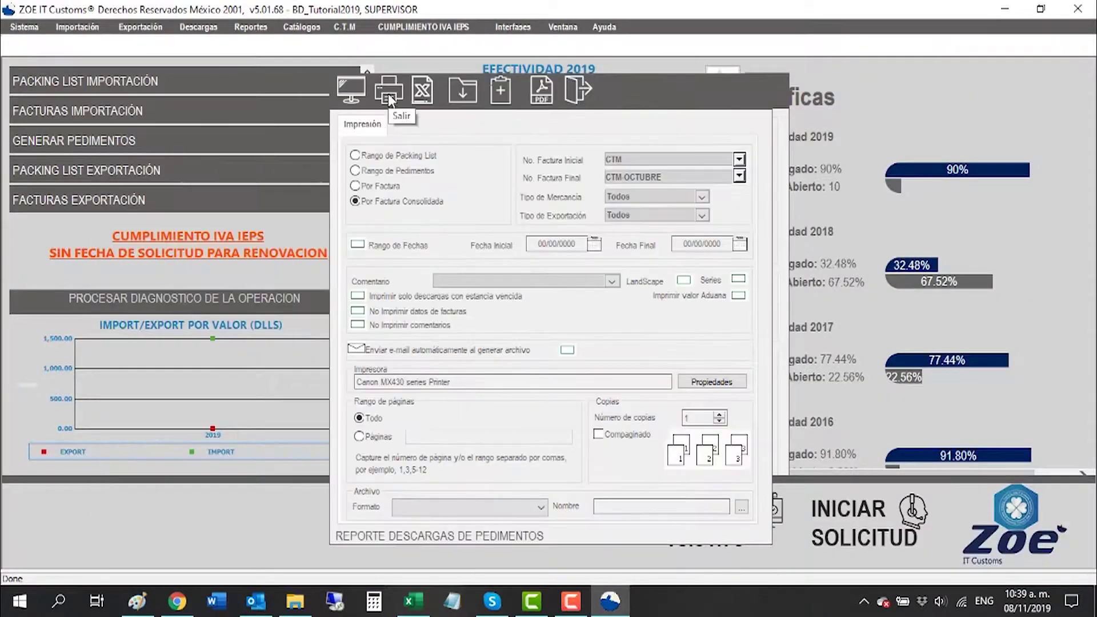
left_click(355, 28)
left_click(475, 196)
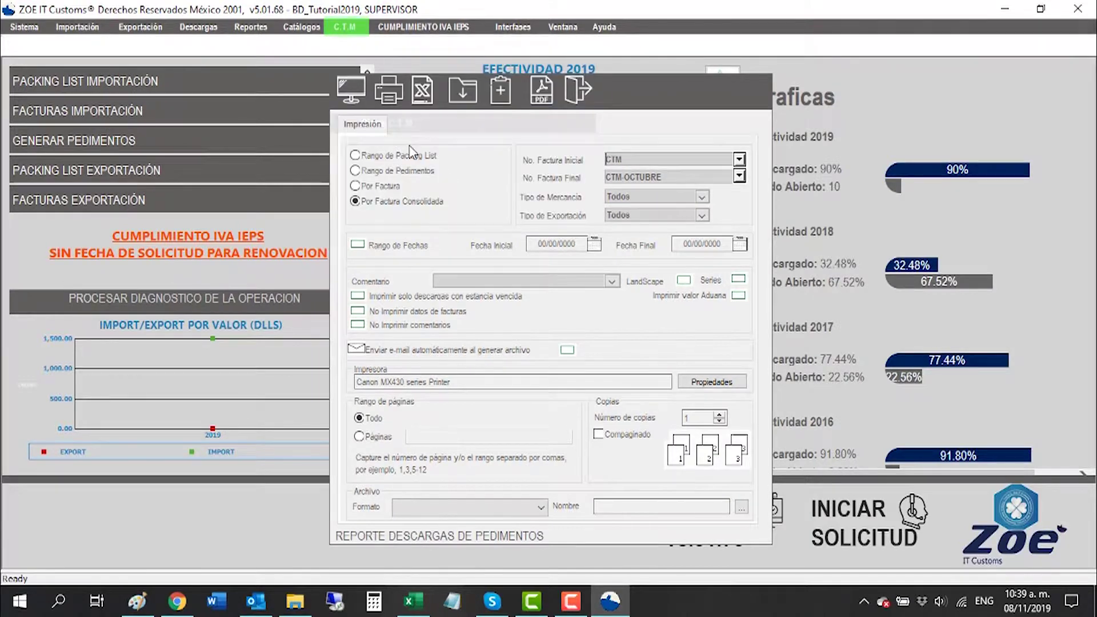